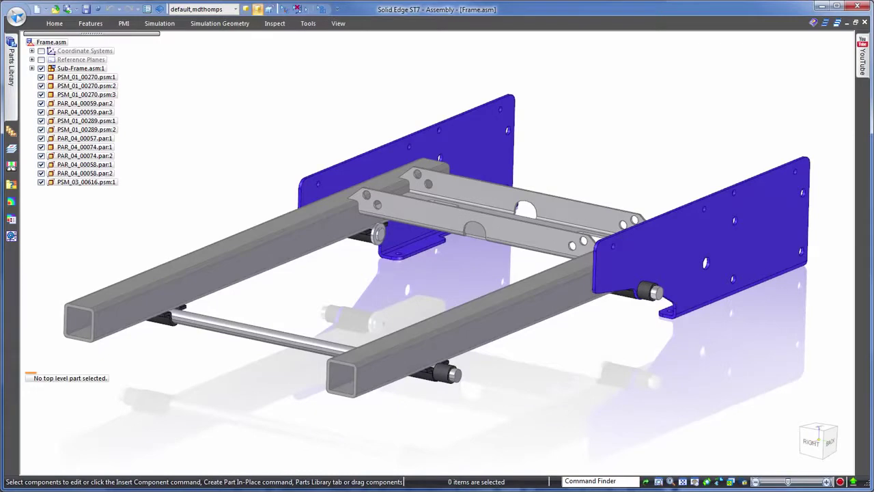
Open the SolidWorks part Adapter.SLDPRT from the Components folder using the ISO Part.par template
{"action": "left_click", "coordinate": [16, 17]}
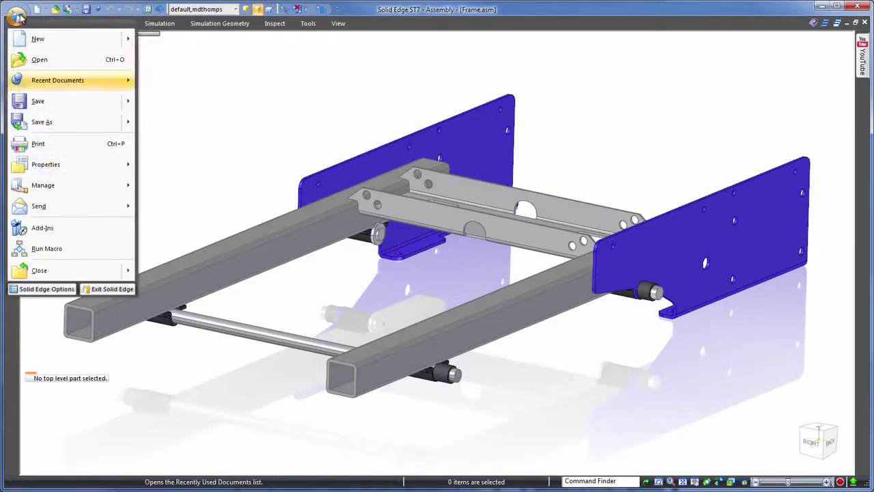
{"action": "left_click", "coordinate": [57, 67]}
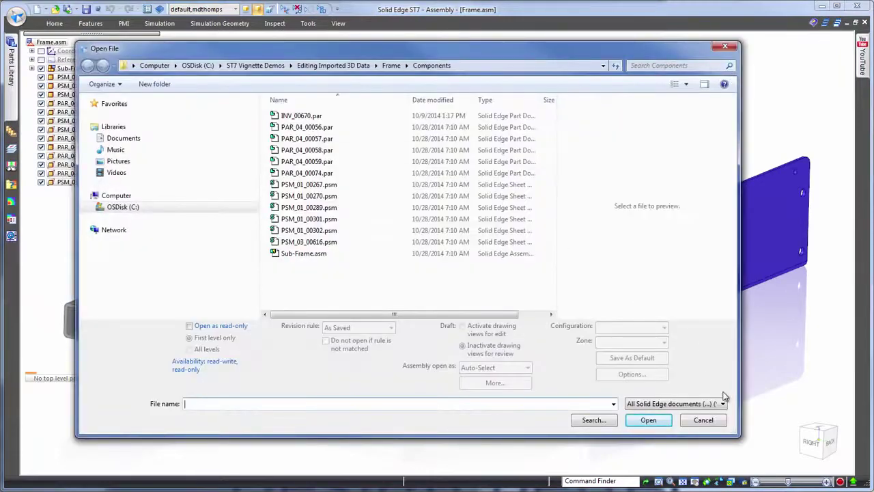
{"action": "left_click", "coordinate": [713, 404]}
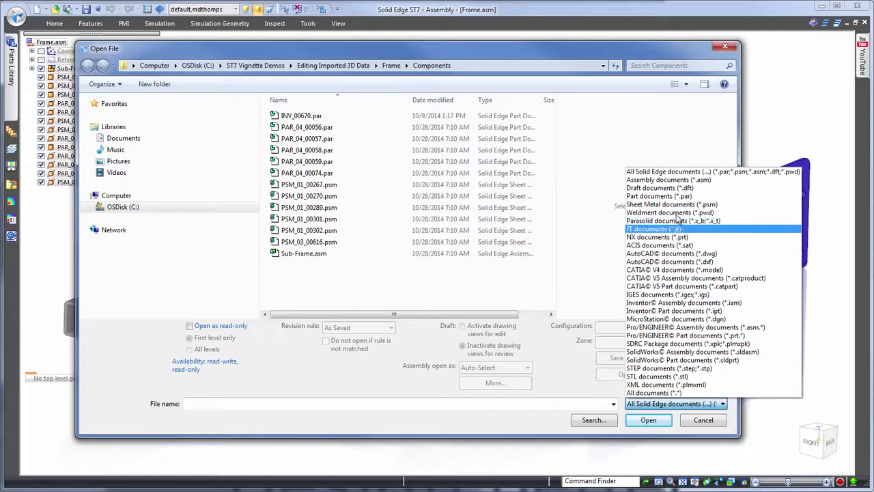
{"action": "left_click", "coordinate": [680, 360]}
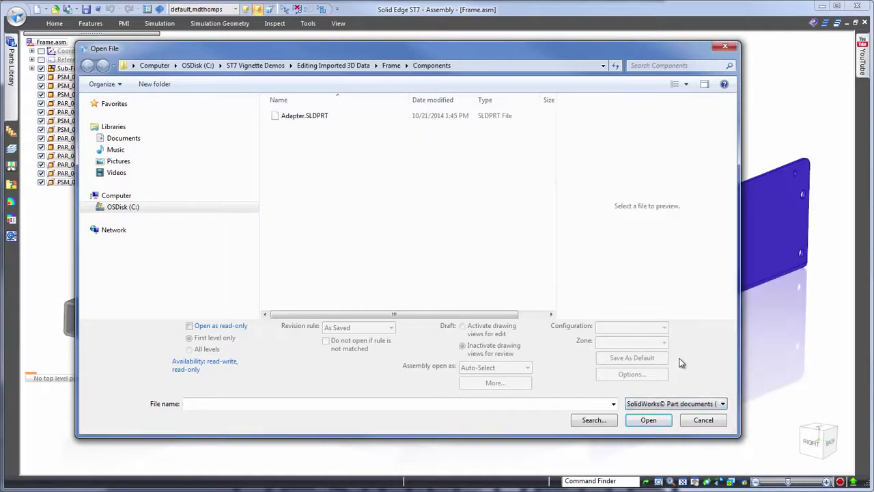
{"action": "left_click", "coordinate": [306, 116]}
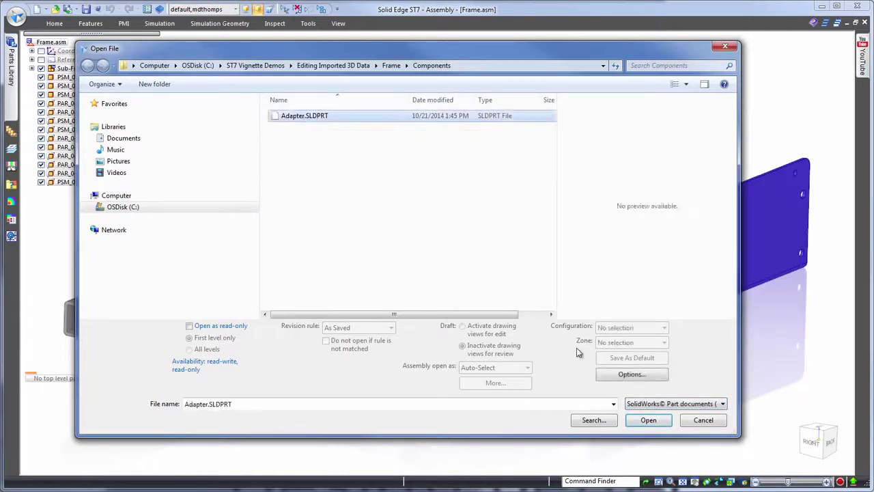
{"action": "left_click", "coordinate": [651, 420]}
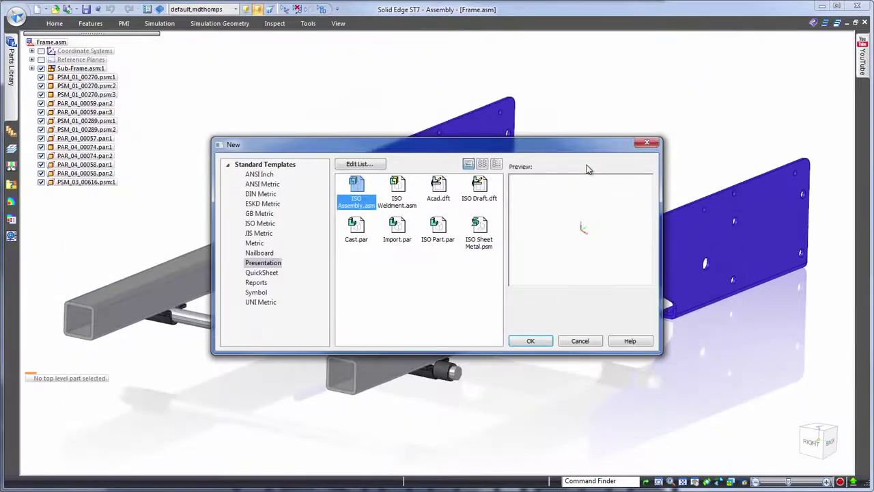
{"action": "left_click", "coordinate": [438, 229]}
{"action": "left_click", "coordinate": [550, 339]}
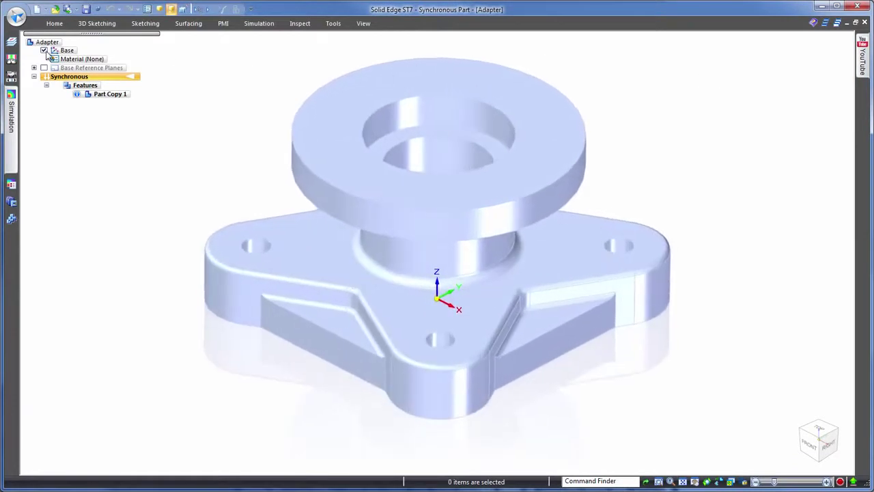
Paint the whole adapter body with the Orange style using Part Painter
{"action": "left_click", "coordinate": [360, 24]}
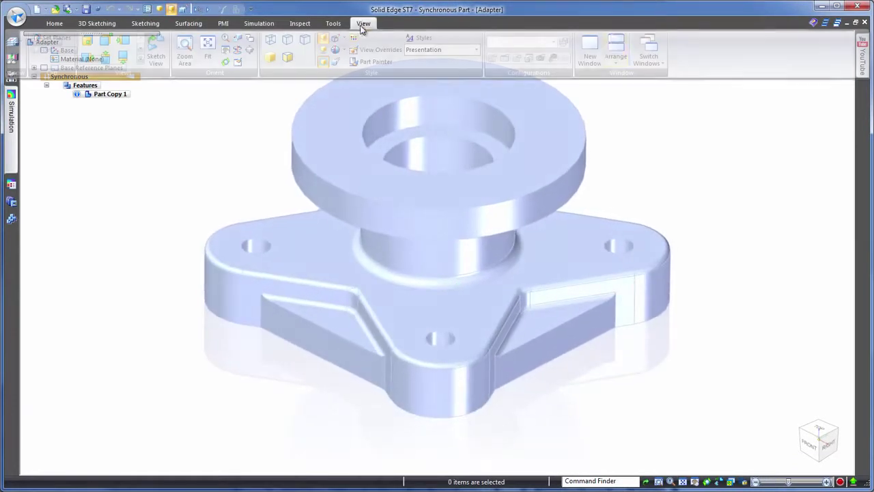
{"action": "left_click", "coordinate": [366, 63]}
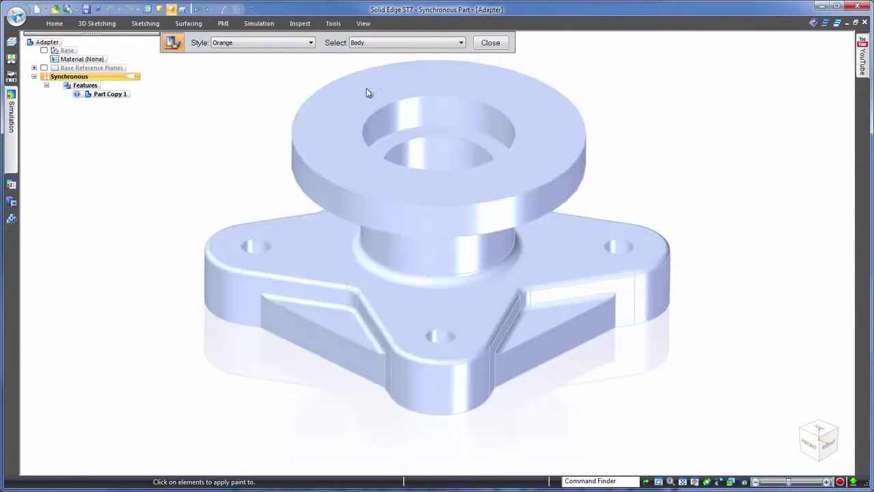
{"action": "left_click", "coordinate": [367, 90]}
{"action": "left_click", "coordinate": [491, 43]}
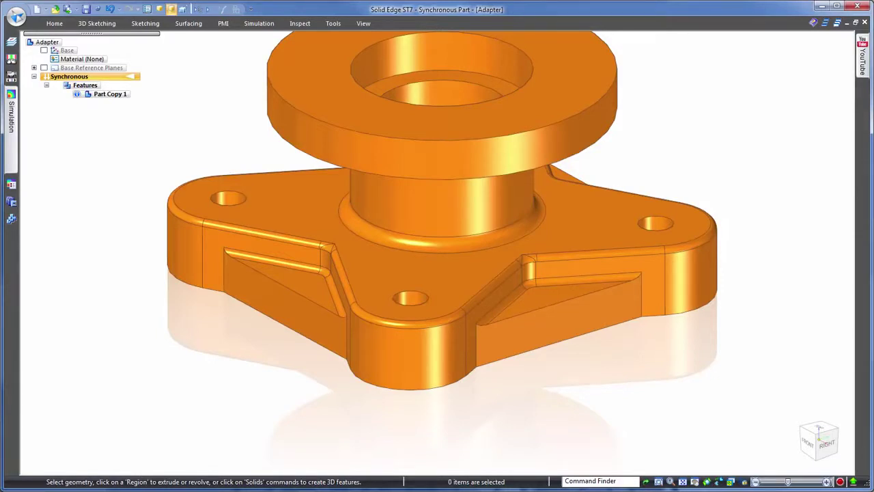
Move the triangular ledge face between two base lobes downward, together with its matching faces
{"action": "left_click", "coordinate": [559, 304]}
{"action": "left_click", "coordinate": [556, 299]}
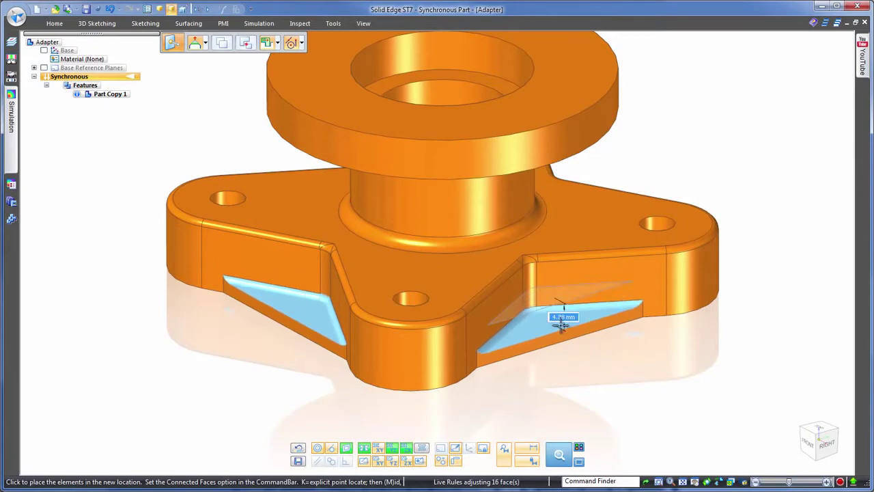
{"action": "key", "text": "Return"}
{"action": "left_click", "coordinate": [740, 206]}
Set the diameter of the mounting holes in the base lobes to 5 mm
{"action": "mouse_move", "coordinate": [789, 179]}
{"action": "middle_mouse_down"}
{"action": "mouse_move", "coordinate": [771, 175]}
{"action": "mouse_move", "coordinate": [792, 164]}
{"action": "middle_mouse_up"}
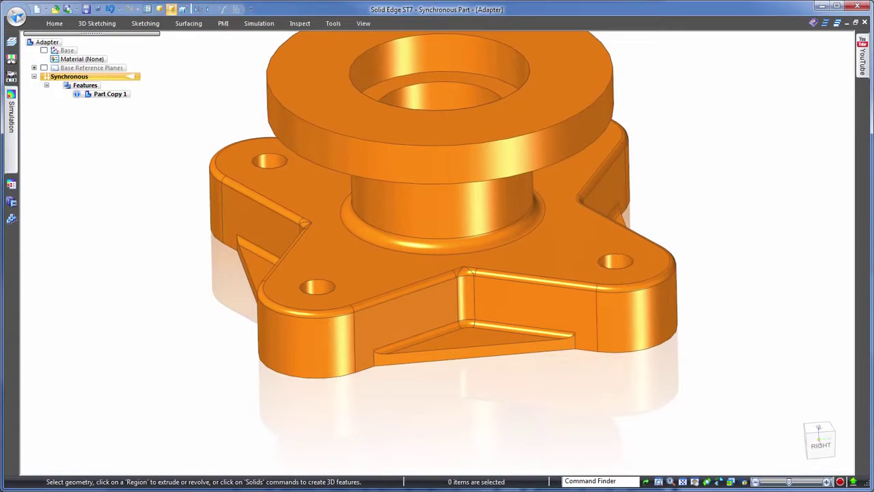
{"action": "middle_click_drag", "start_coordinate": [793, 164], "coordinate": [747, 230]}
{"action": "left_click", "coordinate": [638, 253]}
{"action": "left_click", "coordinate": [623, 212]}
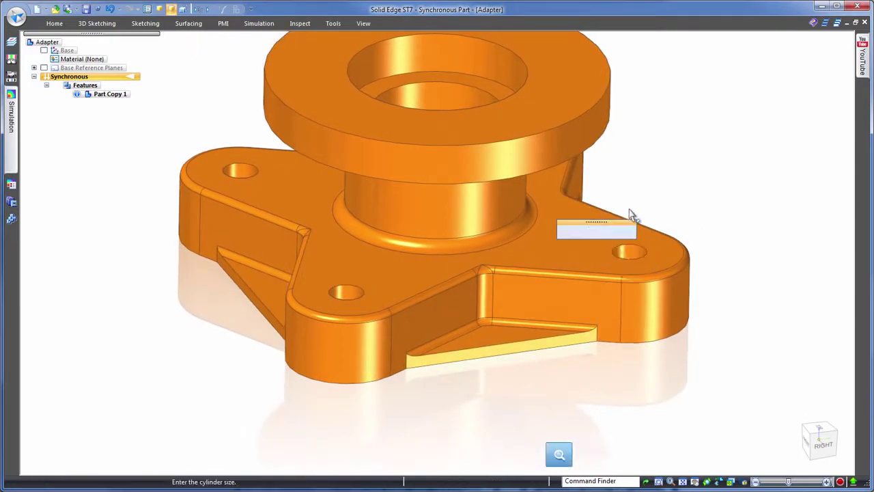
{"action": "scroll", "coordinate": [623, 236], "scroll_direction": "up", "scroll_amount": 7}
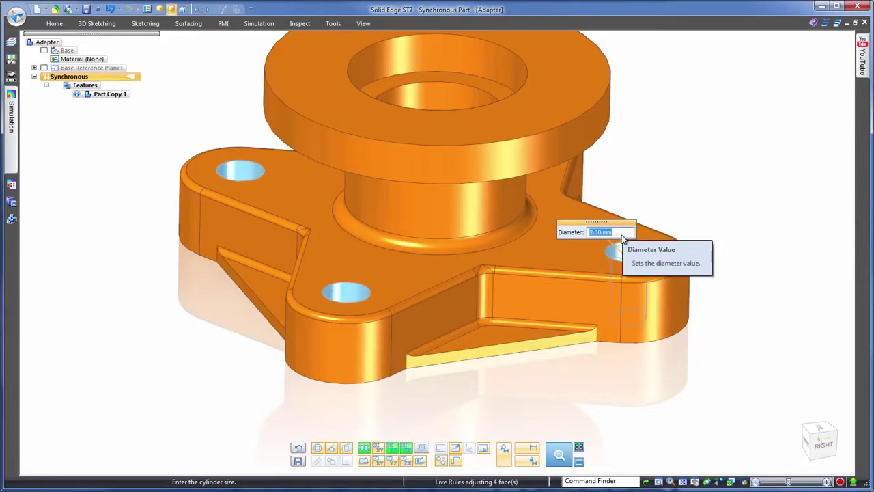
{"action": "type", "text": "5"}
{"action": "key", "text": "Return"}
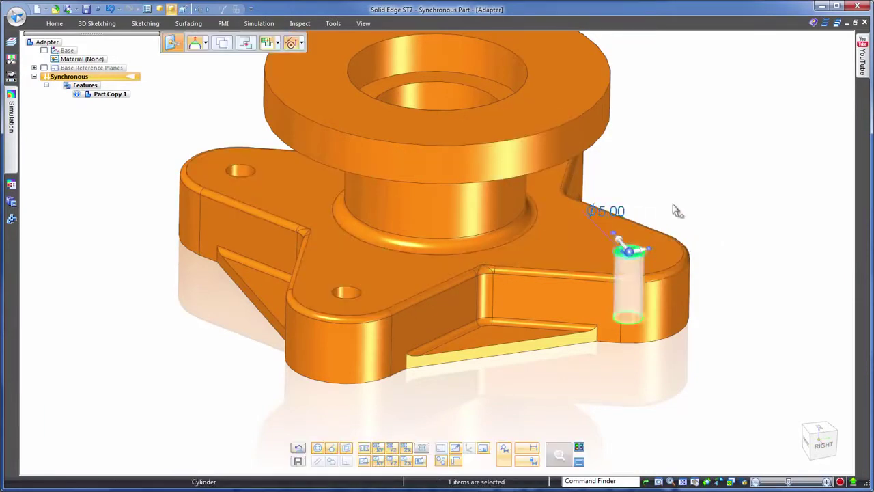
{"action": "left_click", "coordinate": [720, 189]}
Place a Smart Dimension on the upper flange's thickness and set it to 6 mm
{"action": "middle_click_drag", "start_coordinate": [720, 190], "coordinate": [704, 168]}
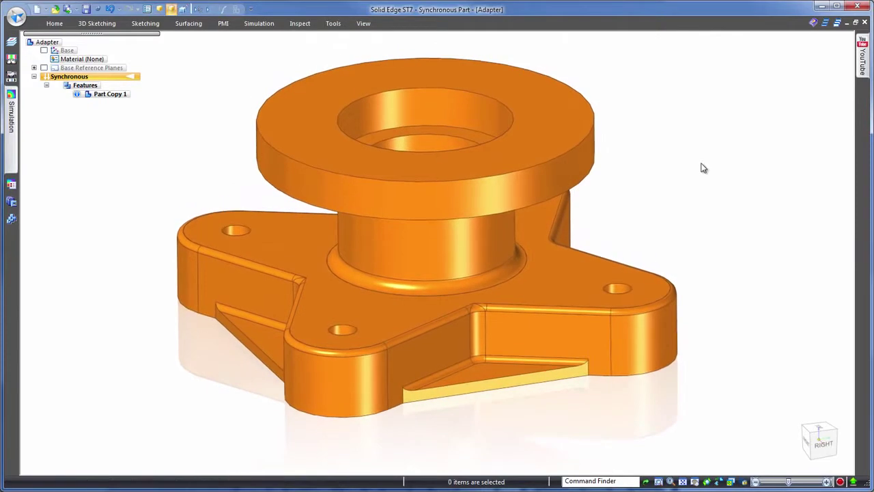
{"action": "right_click", "coordinate": [703, 168]}
{"action": "left_click", "coordinate": [675, 164]}
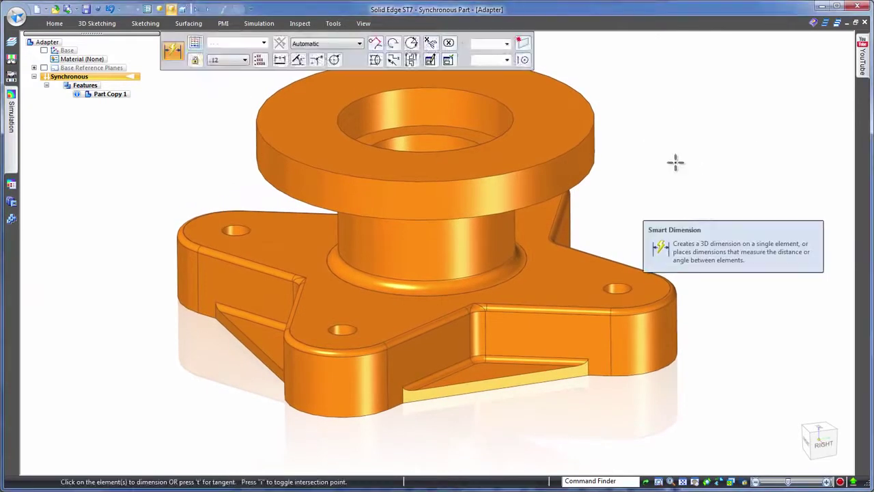
{"action": "left_click", "coordinate": [595, 170]}
{"action": "left_click", "coordinate": [623, 165]}
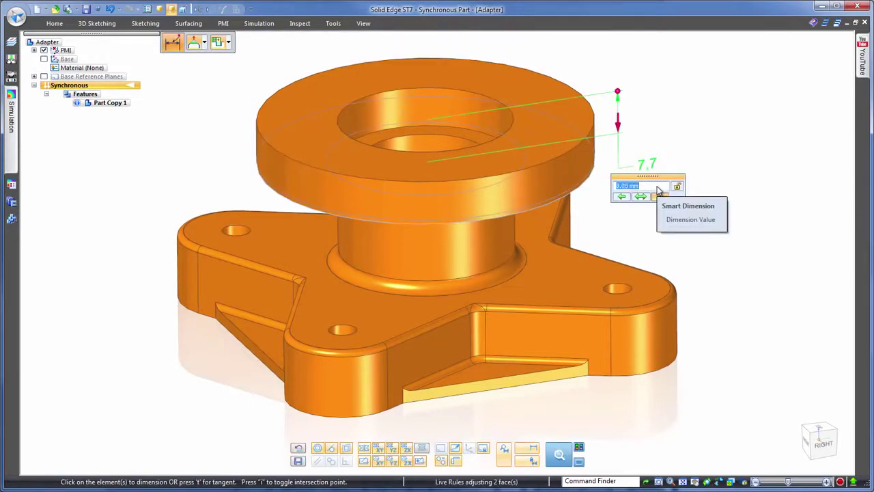
{"action": "type", "text": "6"}
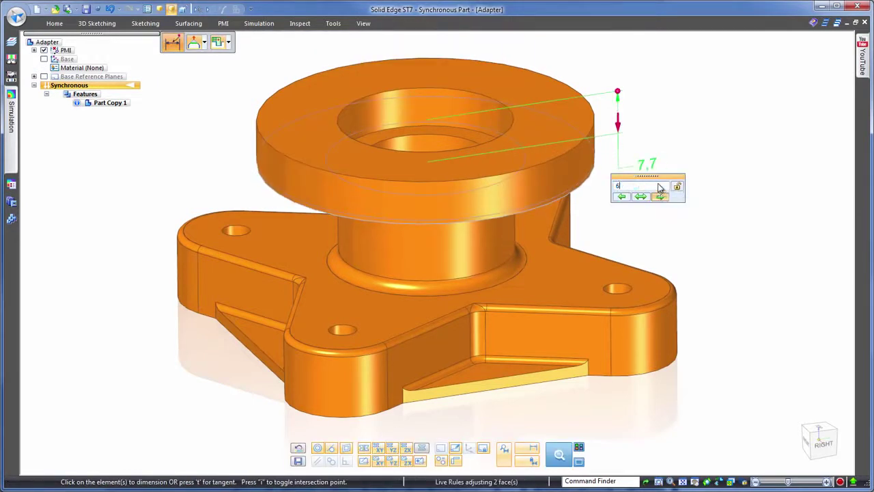
{"action": "key", "text": "Return"}
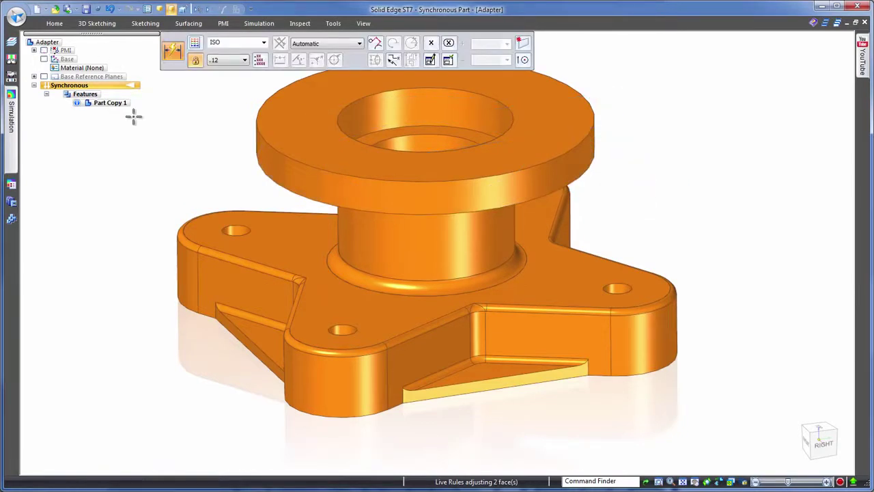
{"action": "key", "text": "Escape"}
Reorder the rounds at the upper inner corners between the base lobes, at two of the corners
{"action": "scroll", "coordinate": [699, 142], "scroll_direction": "down", "scroll_amount": 2}
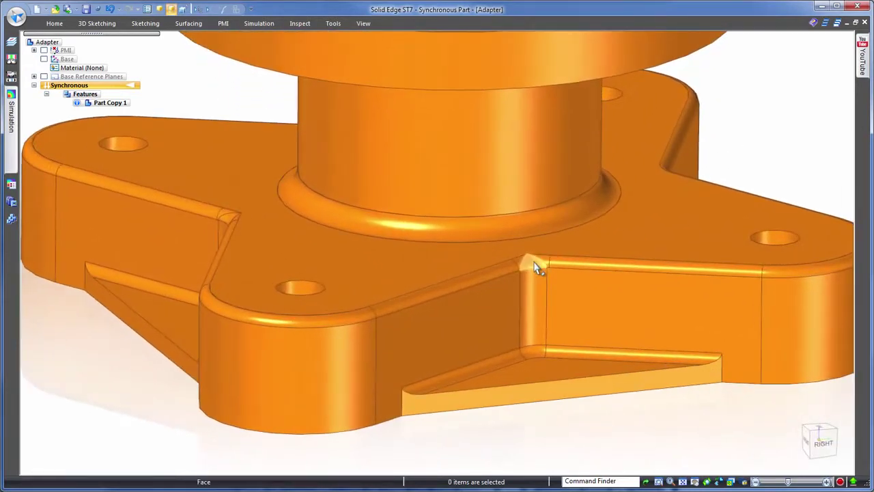
{"action": "left_click", "coordinate": [537, 267]}
{"action": "right_click", "coordinate": [537, 265]}
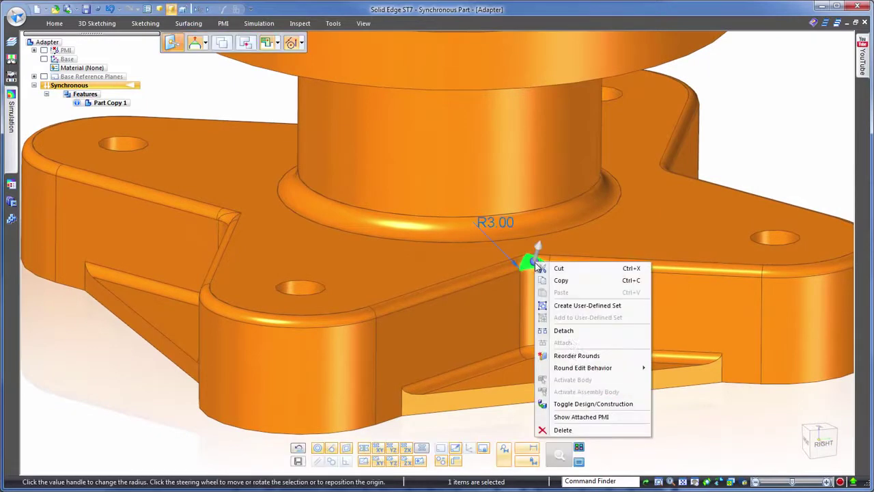
{"action": "left_click", "coordinate": [576, 356]}
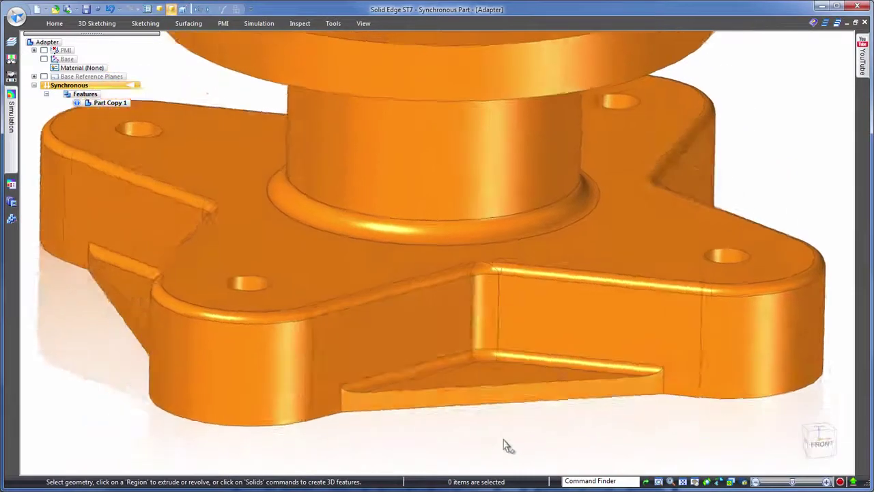
{"action": "left_click", "coordinate": [506, 263]}
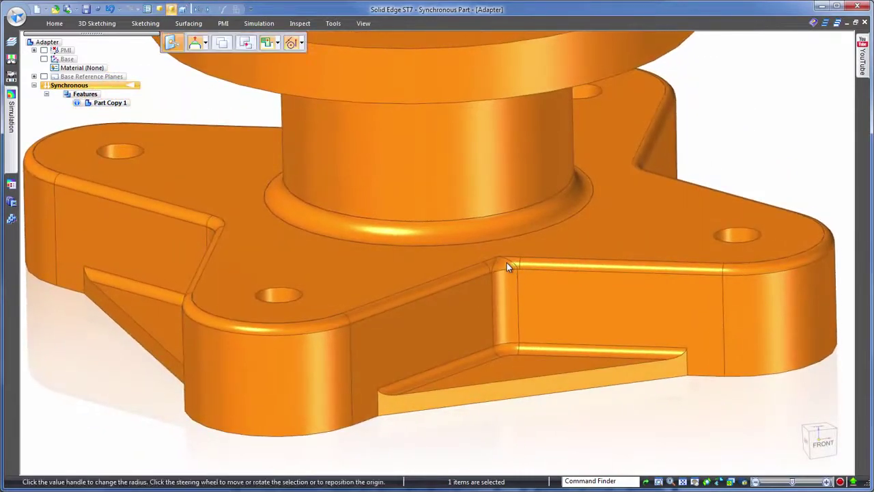
{"action": "right_click", "coordinate": [507, 263]}
{"action": "left_click", "coordinate": [539, 357]}
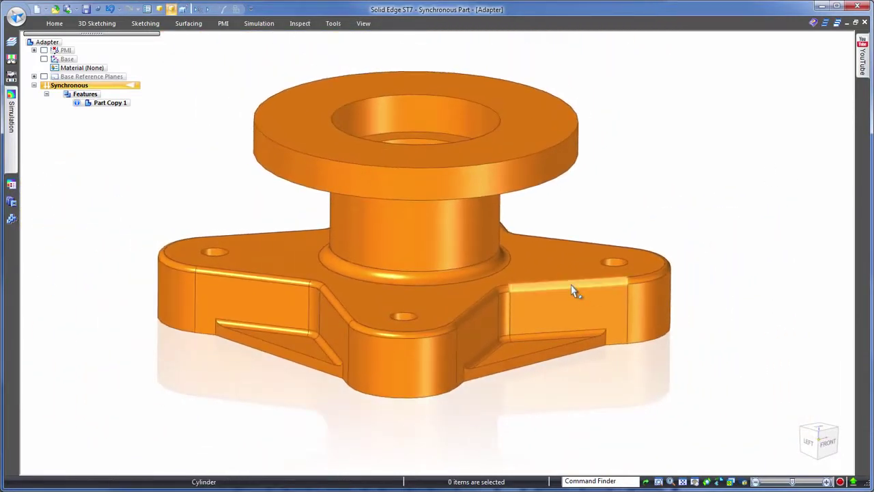
Set the radius of the round along the base's upper edge and its matching rounds to 1.5 mm
{"action": "left_click", "coordinate": [576, 288]}
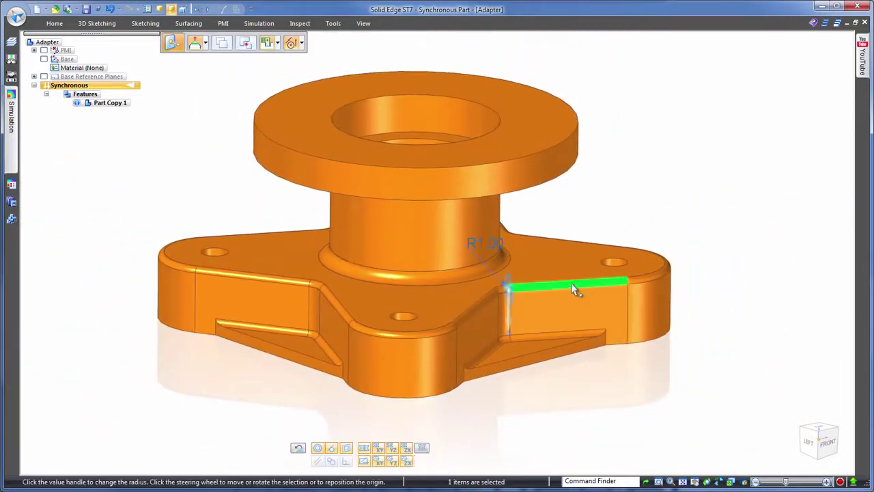
{"action": "left_click", "coordinate": [511, 239]}
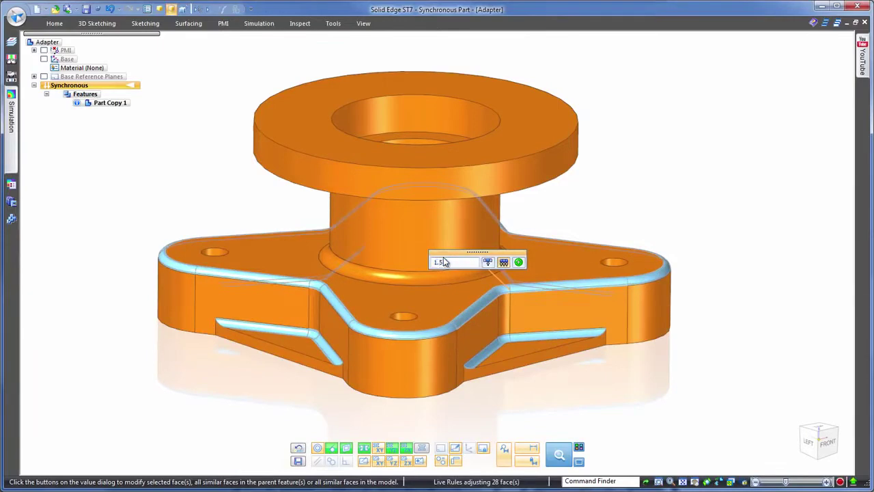
{"action": "type", "text": "1.5"}
{"action": "key", "text": "Return"}
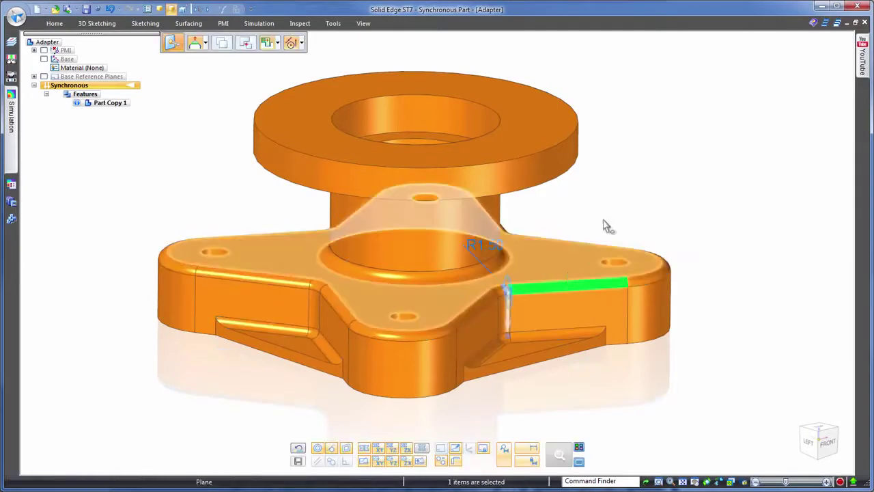
{"action": "left_click", "coordinate": [633, 189]}
Run hole recognition on the adapter and exclude the 22 mm counterbore from it
{"action": "scroll", "coordinate": [664, 154], "scroll_direction": "down", "scroll_amount": 4}
{"action": "scroll", "coordinate": [690, 146], "scroll_direction": "down", "scroll_amount": 1}
{"action": "scroll", "coordinate": [689, 146], "scroll_direction": "up", "scroll_amount": 1}
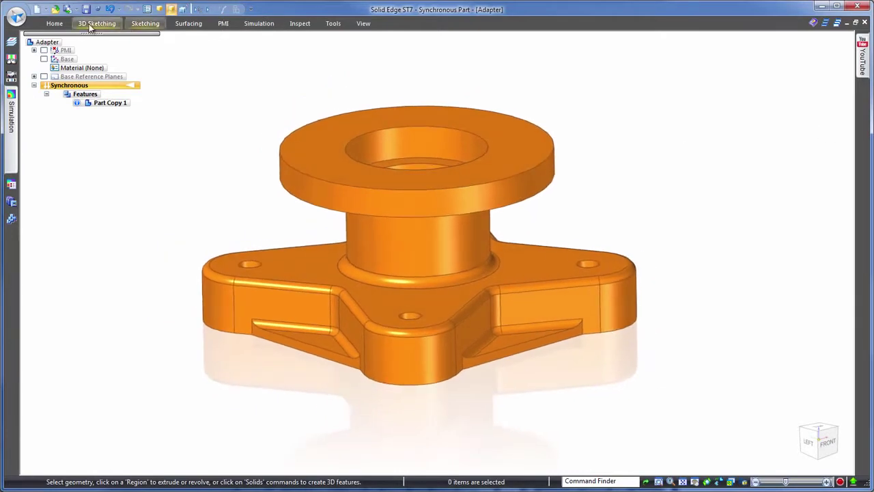
{"action": "left_click", "coordinate": [56, 24]}
{"action": "left_click", "coordinate": [463, 63]}
{"action": "left_click", "coordinate": [484, 113]}
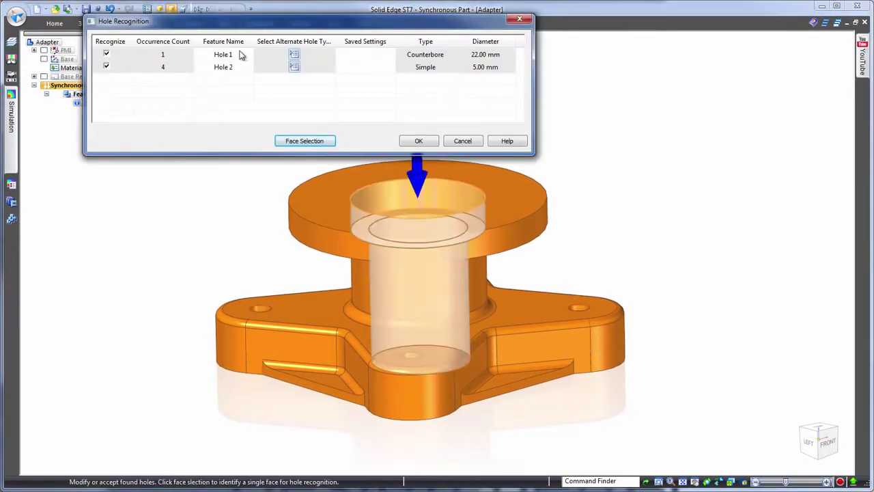
{"action": "left_click", "coordinate": [106, 54]}
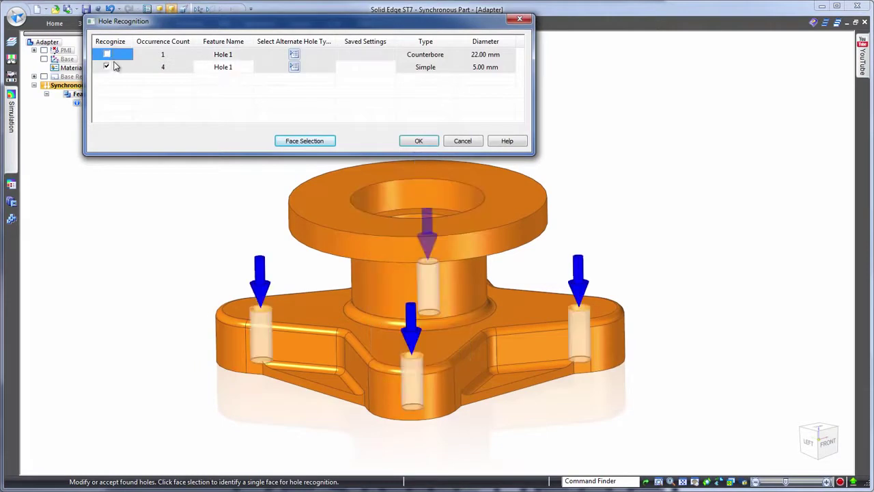
Convert the four simple holes to ISO Metric counterbores for M4 Socket Head, 4762 with Loose (H14) fit, and accept the recognition
{"action": "left_click", "coordinate": [293, 67]}
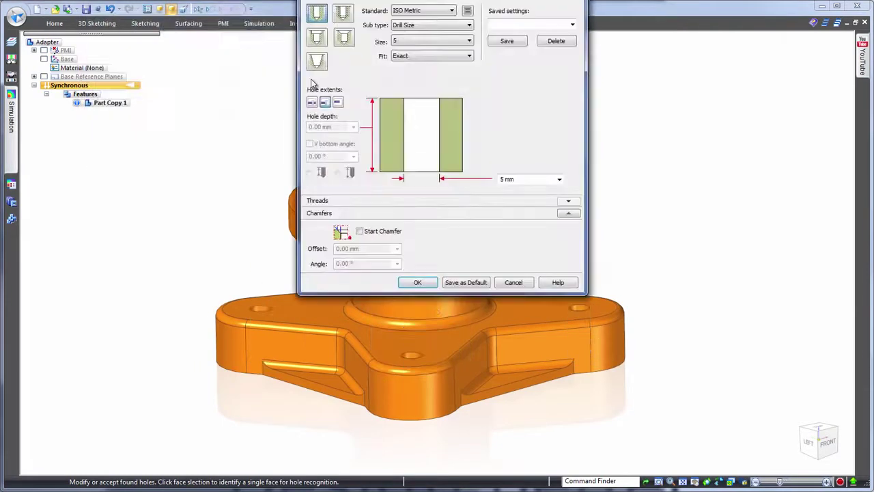
{"action": "left_click", "coordinate": [316, 38]}
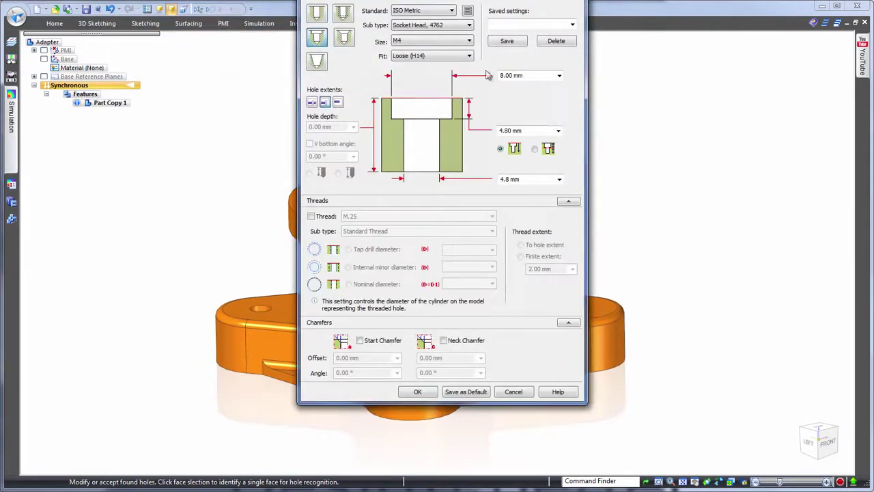
{"action": "left_click", "coordinate": [417, 391]}
{"action": "left_click", "coordinate": [417, 141]}
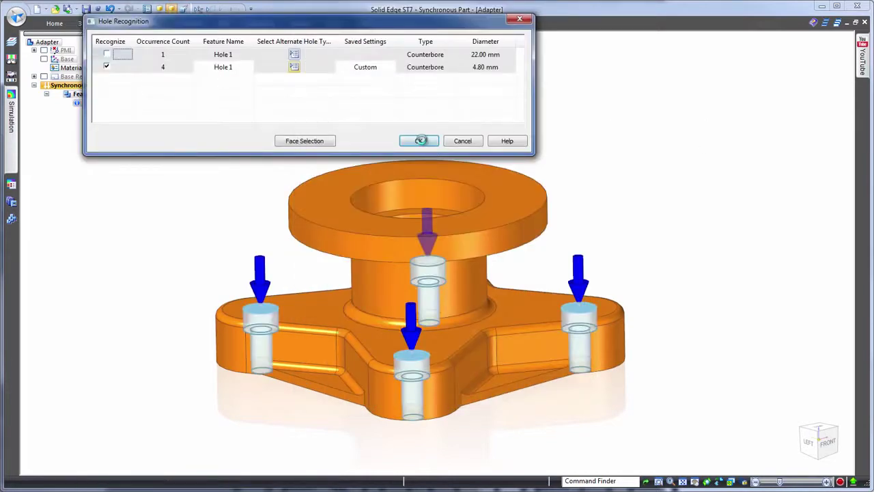
{"action": "middle_click_drag", "start_coordinate": [705, 118], "coordinate": [737, 102]}
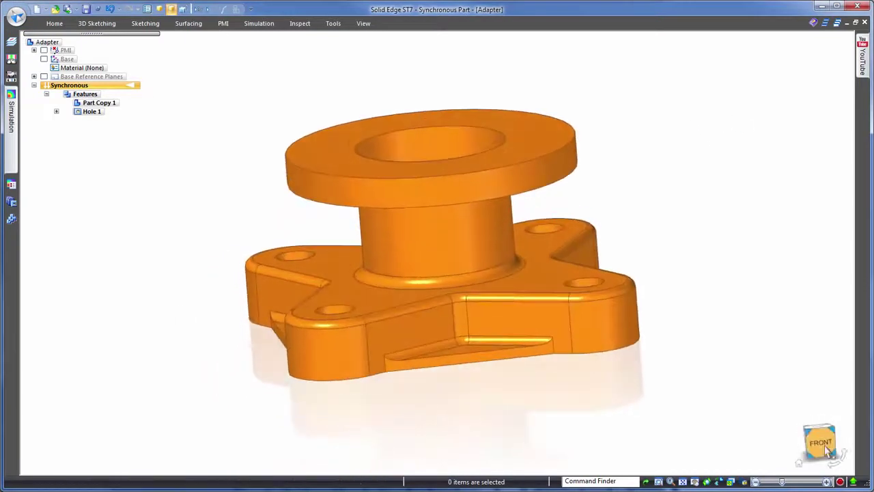
Select the gusset faces along the adapter base's lower edge, excluding the bottom face, and delete them
{"action": "left_click", "coordinate": [820, 443]}
{"action": "scroll", "coordinate": [455, 417], "scroll_direction": "down", "scroll_amount": 5}
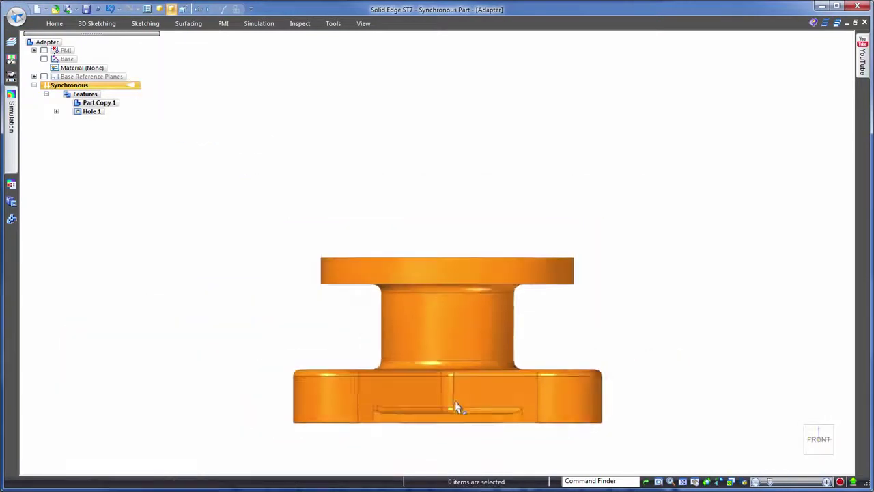
{"action": "left_click_drag", "start_coordinate": [317, 410], "coordinate": [638, 430]}
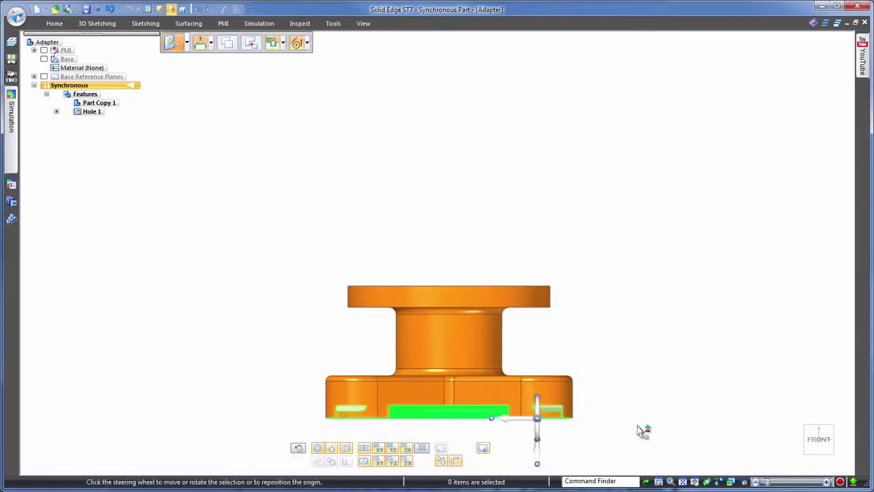
{"action": "middle_click_drag", "start_coordinate": [653, 332], "coordinate": [473, 409]}
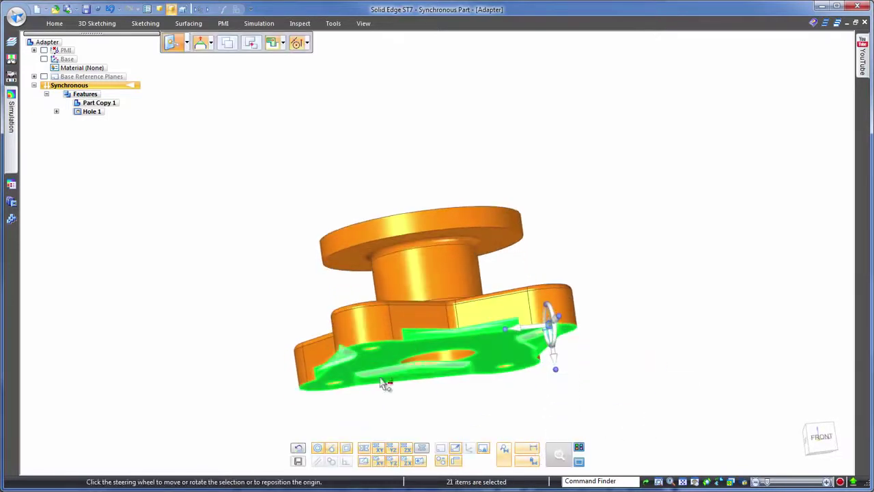
{"action": "left_click", "coordinate": [382, 363]}
{"action": "middle_click_drag", "start_coordinate": [800, 282], "coordinate": [685, 250]}
{"action": "right_click", "coordinate": [680, 250]}
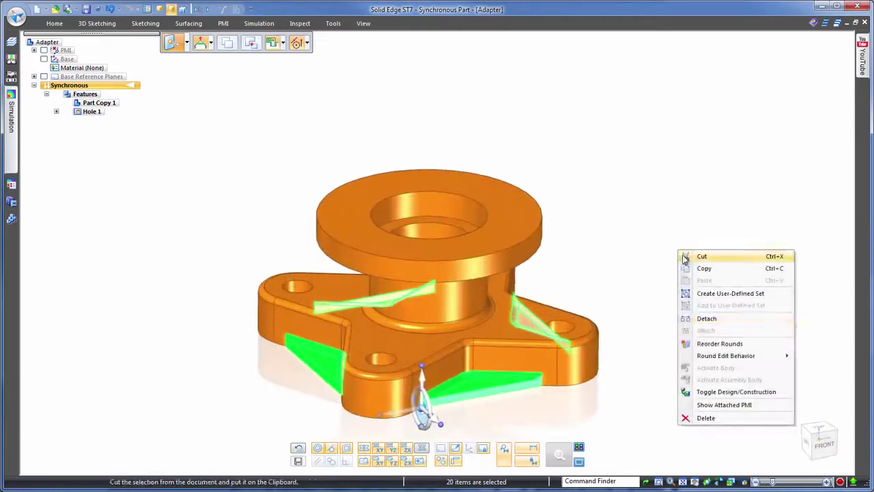
{"action": "left_click", "coordinate": [707, 418]}
{"action": "middle_click_drag", "start_coordinate": [677, 240], "coordinate": [675, 236]}
{"action": "scroll", "coordinate": [666, 234], "scroll_direction": "up", "scroll_amount": 3}
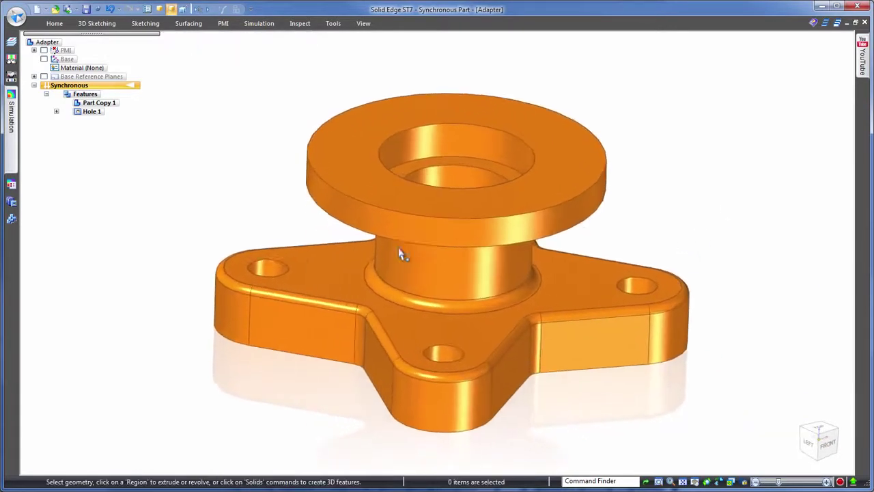
{"action": "left_click", "coordinate": [275, 266]}
{"action": "left_click", "coordinate": [287, 273]}
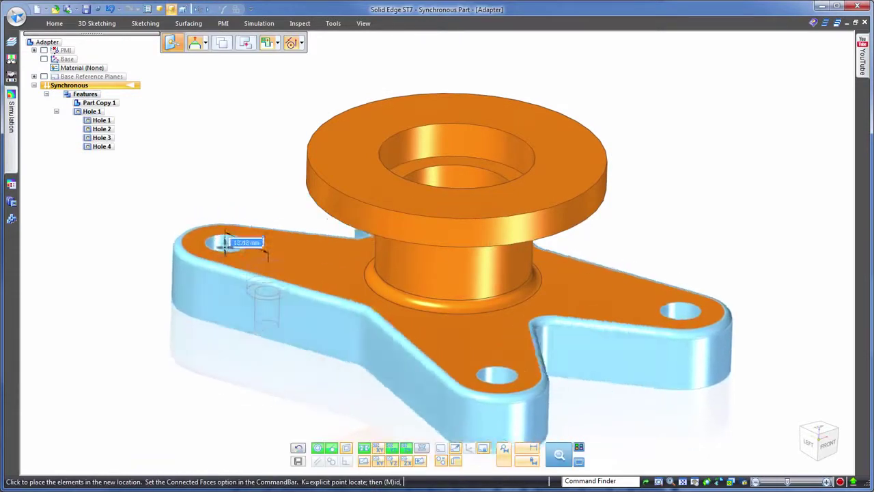
{"action": "key", "text": "Escape"}
{"action": "key", "text": "Escape"}
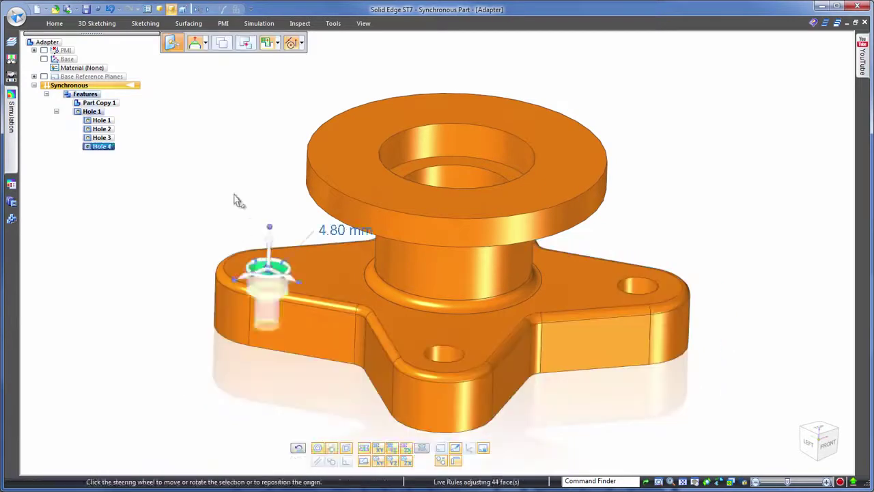
{"action": "scroll", "coordinate": [311, 209], "scroll_direction": "down", "scroll_amount": 2}
{"action": "middle_click_drag", "start_coordinate": [704, 123], "coordinate": [706, 125]}
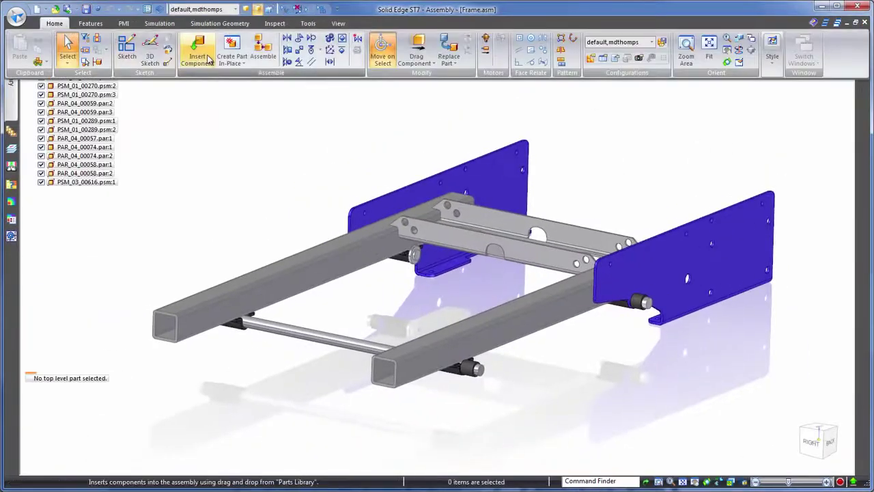
Insert Adapter.par from the parts library into the Frame.asm assembly and place it on the cross rod between the beams
{"action": "left_click", "coordinate": [11, 62]}
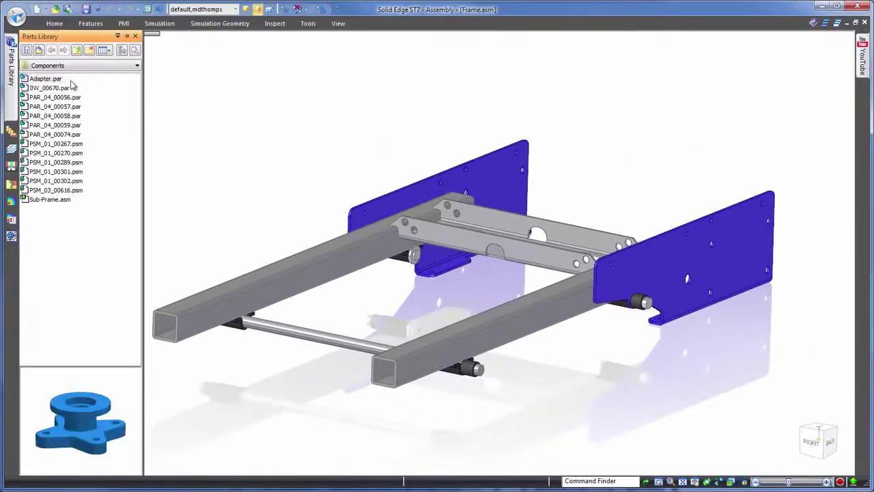
{"action": "scroll", "coordinate": [180, 125], "scroll_direction": "up", "scroll_amount": 3}
{"action": "left_click", "coordinate": [513, 357]}
{"action": "key", "text": "f"}
{"action": "key", "text": "Escape"}
{"action": "left_click", "coordinate": [478, 401]}
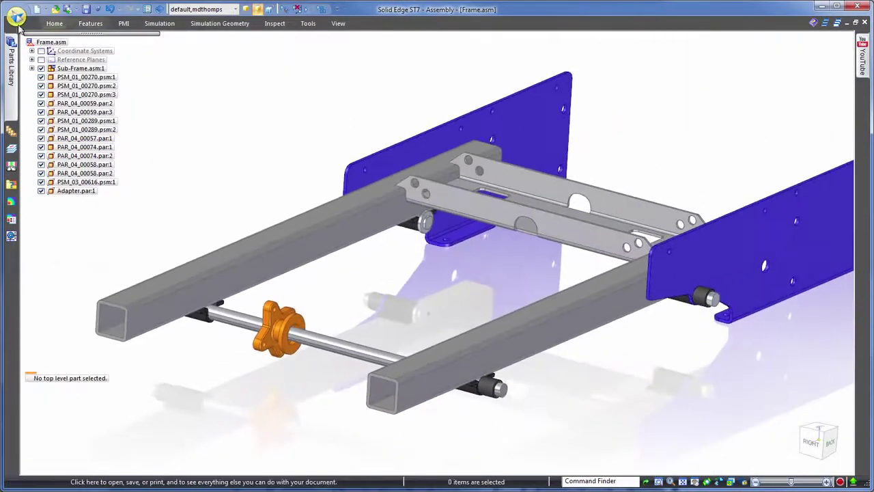
Open the Parasolid file PSM_03_00615.x_t using the ISO Sheet Metal template
{"action": "left_click", "coordinate": [16, 17]}
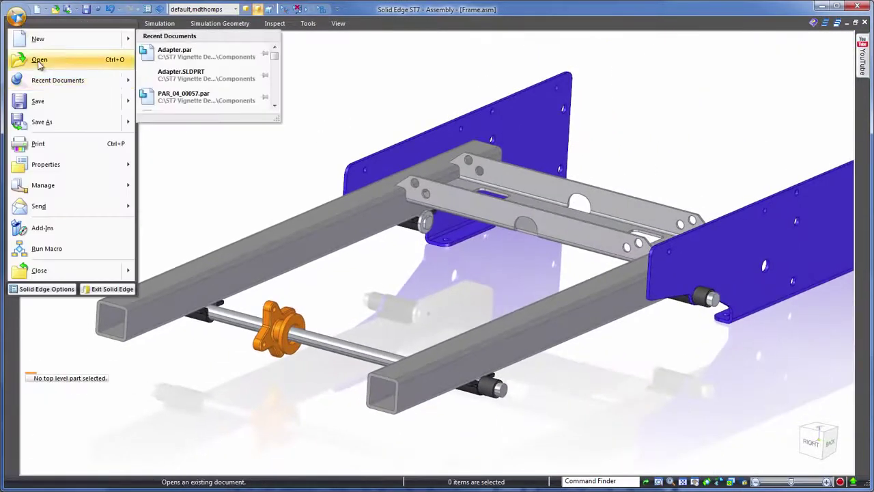
{"action": "left_click", "coordinate": [39, 60]}
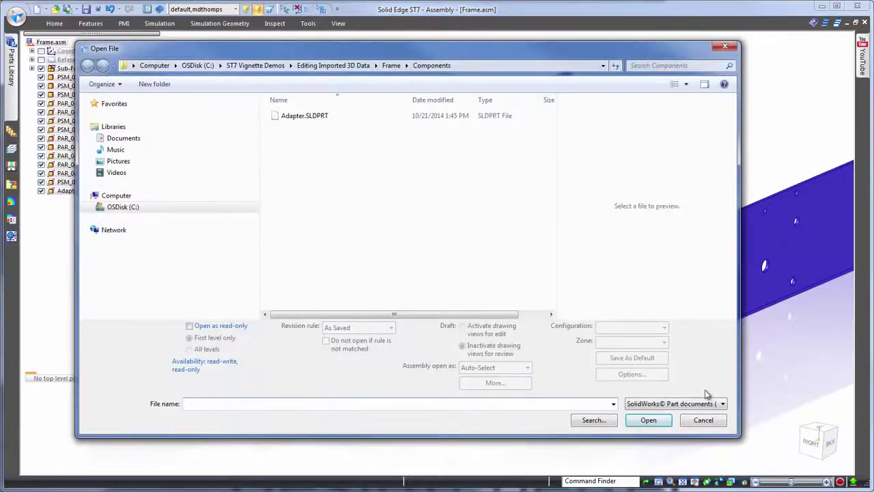
{"action": "left_click", "coordinate": [722, 404]}
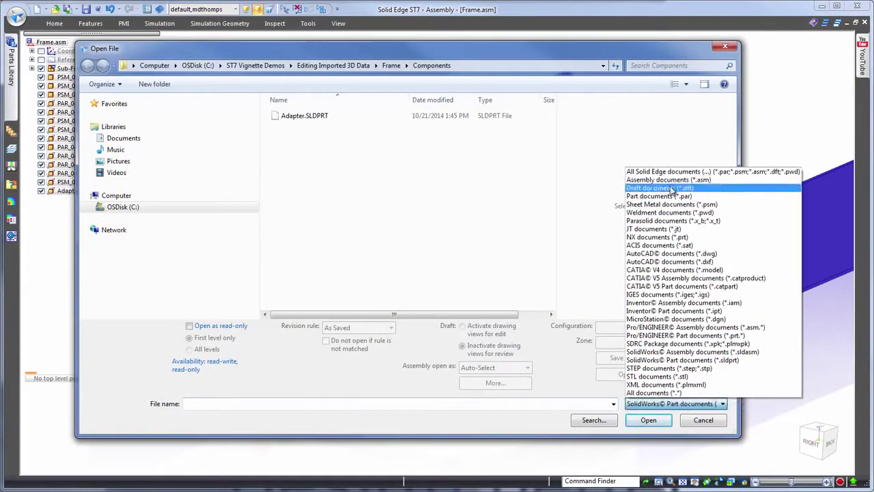
{"action": "left_click", "coordinate": [673, 221]}
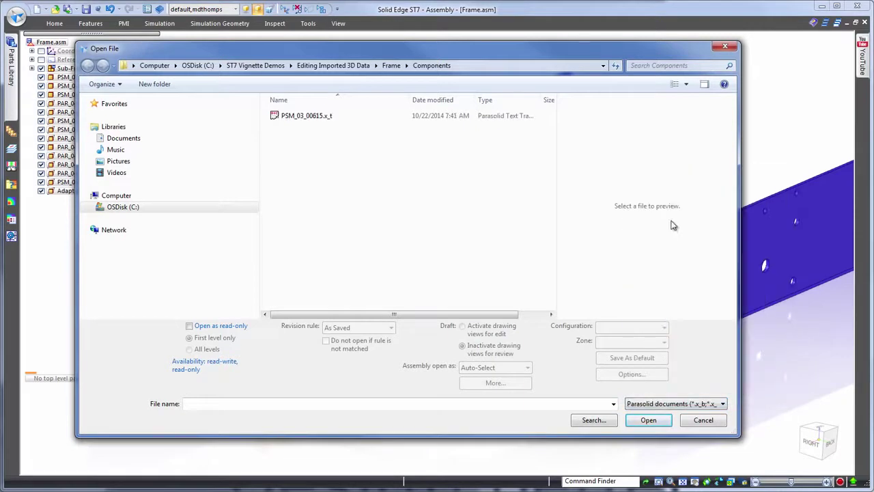
{"action": "left_click", "coordinate": [299, 117]}
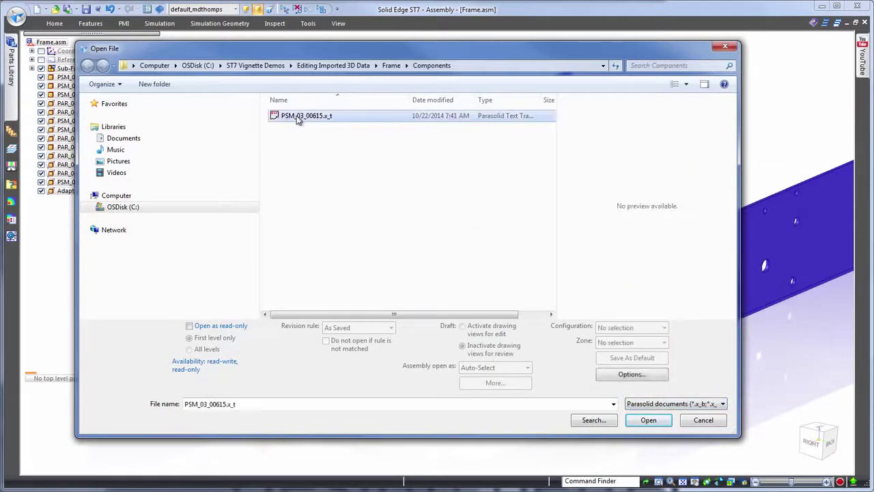
{"action": "left_click", "coordinate": [647, 422]}
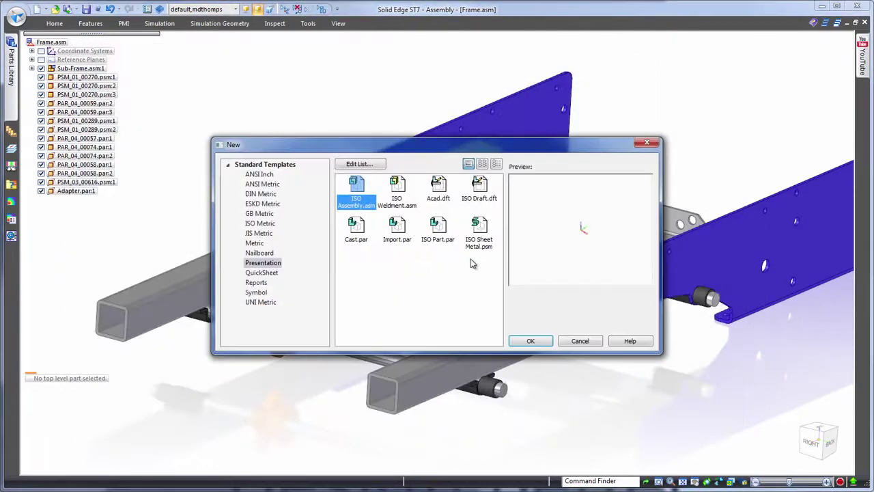
{"action": "left_click", "coordinate": [531, 341]}
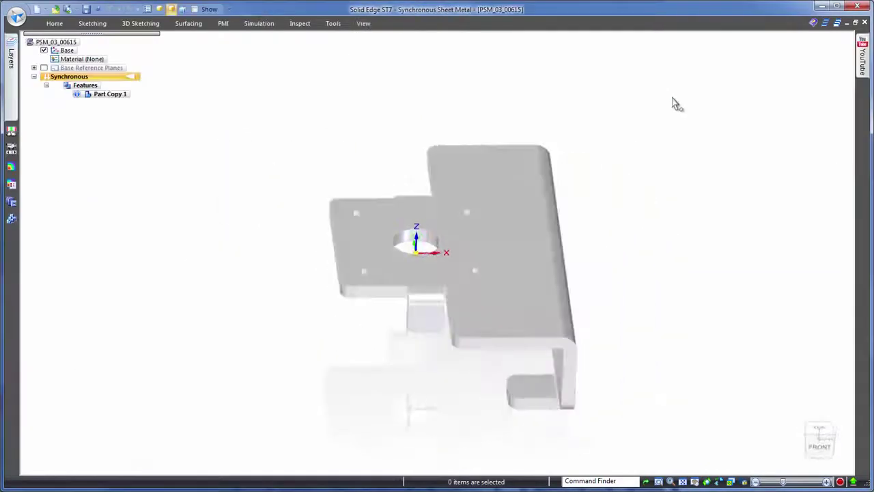
Assign the material Aluminum, 1060 to the bracket and display the model shaded with visible edges
{"action": "right_click", "coordinate": [79, 60]}
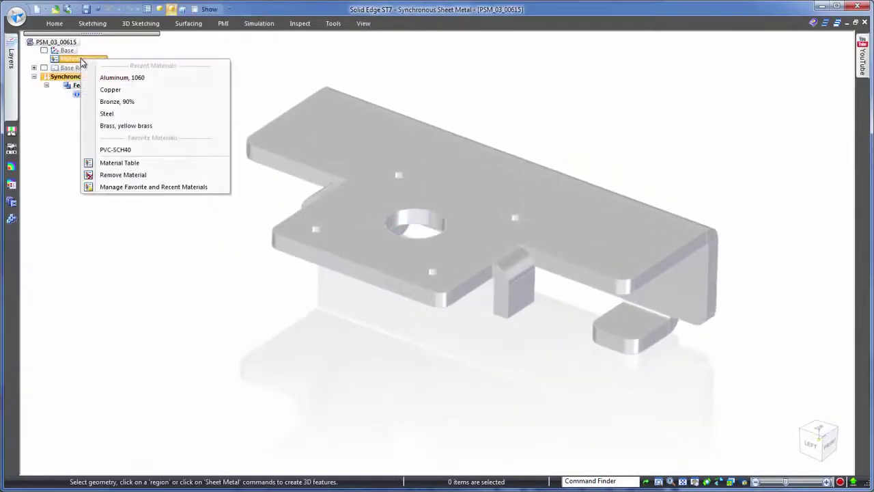
{"action": "left_click", "coordinate": [116, 77]}
{"action": "left_click", "coordinate": [363, 23]}
{"action": "left_click", "coordinate": [329, 49]}
{"action": "left_click", "coordinate": [311, 42]}
{"action": "scroll", "coordinate": [273, 75], "scroll_direction": "up", "scroll_amount": 5}
{"action": "left_click", "coordinate": [267, 52]}
{"action": "left_click", "coordinate": [398, 142]}
{"action": "left_click", "coordinate": [495, 44]}
{"action": "middle_click_drag", "start_coordinate": [495, 45], "coordinate": [622, 56]}
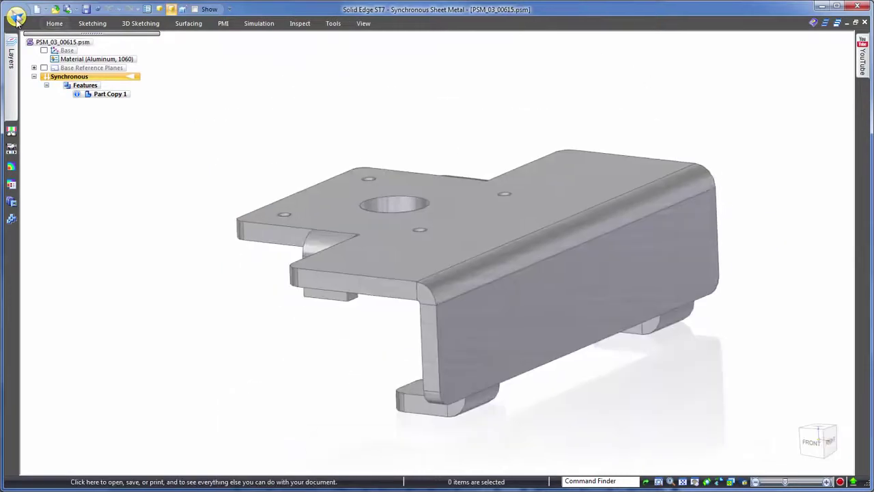
Open the AutoCAD drawing PSM_03_00615.dwg from the Components folder
{"action": "left_click", "coordinate": [16, 18]}
{"action": "left_click", "coordinate": [38, 59]}
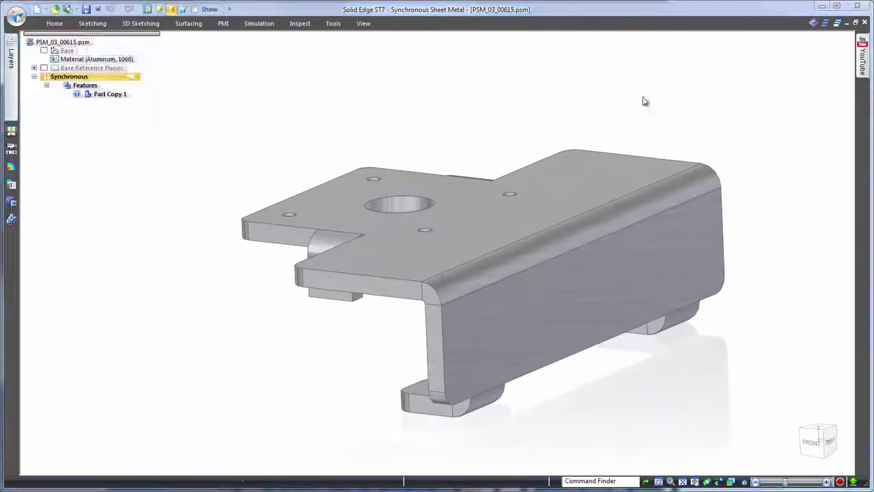
{"action": "left_click", "coordinate": [723, 403]}
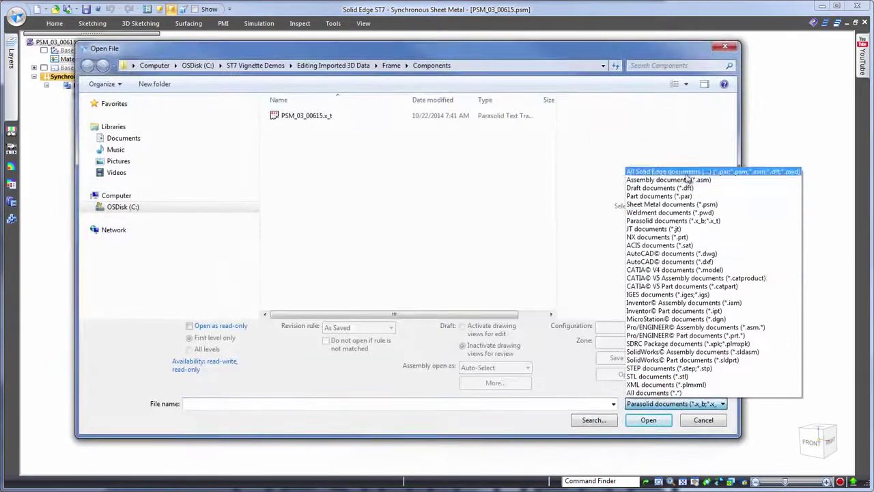
{"action": "left_click", "coordinate": [690, 254]}
{"action": "double_click", "coordinate": [309, 118]}
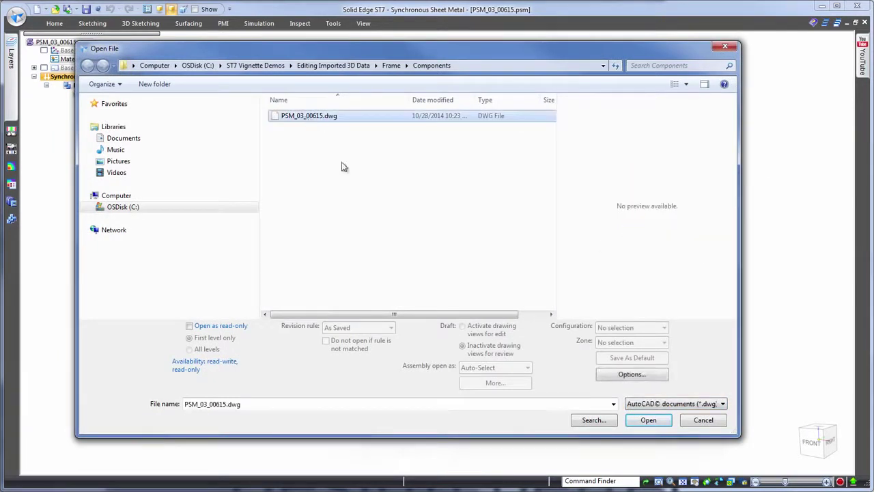
Run Create 3D into the existing file, using the drawing's profile as the front view and the plan as a folded principal view
{"action": "right_click", "coordinate": [487, 190]}
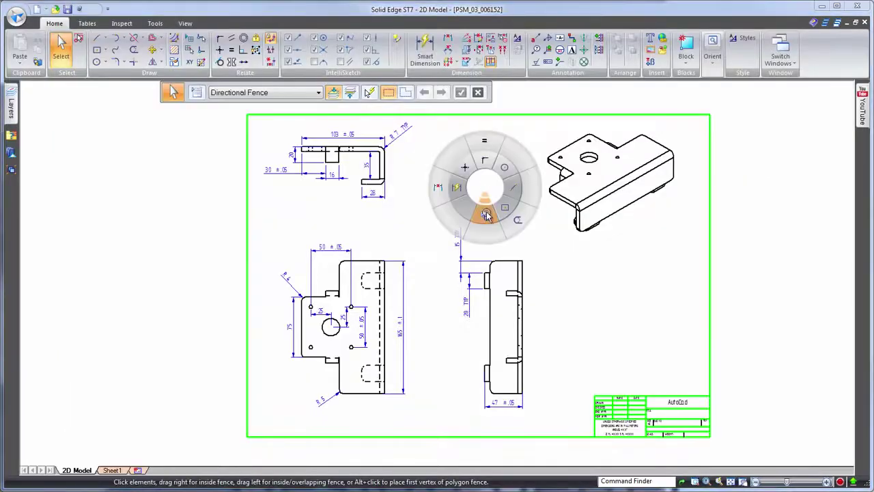
{"action": "left_click", "coordinate": [487, 215]}
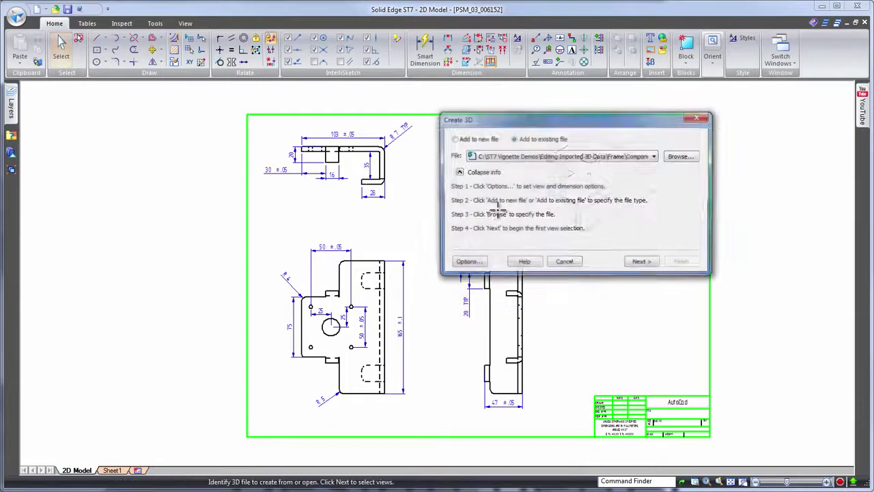
{"action": "left_click", "coordinate": [642, 264]}
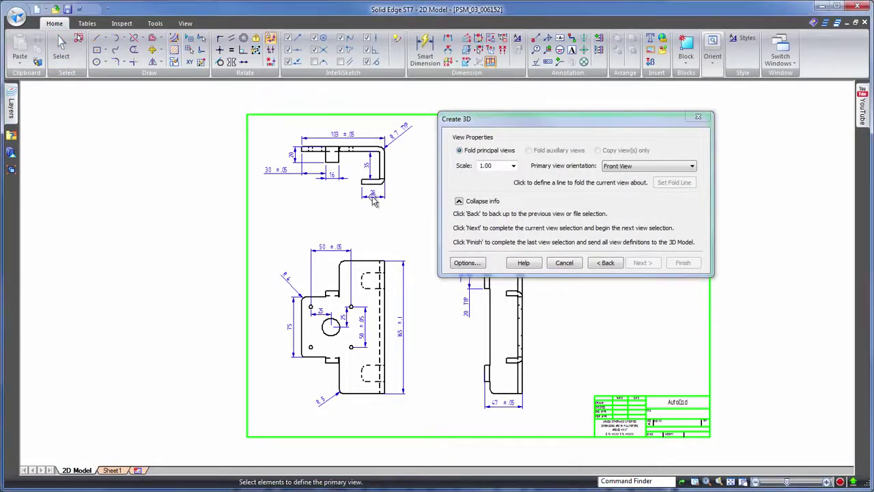
{"action": "left_click", "coordinate": [421, 223]}
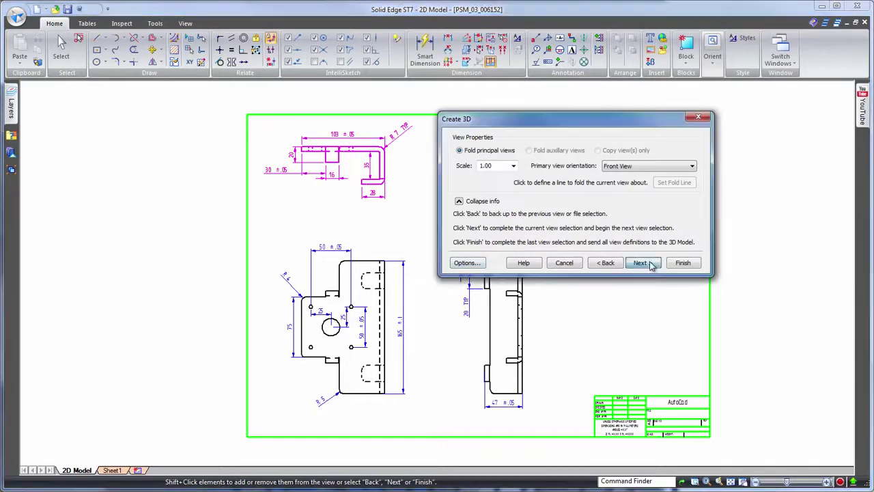
{"action": "left_click", "coordinate": [649, 264]}
{"action": "left_click", "coordinate": [425, 421]}
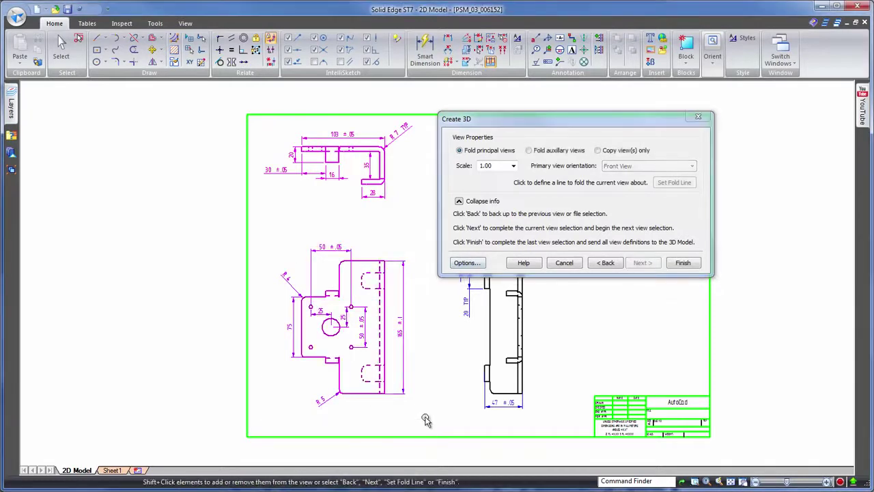
{"action": "left_click", "coordinate": [685, 263]}
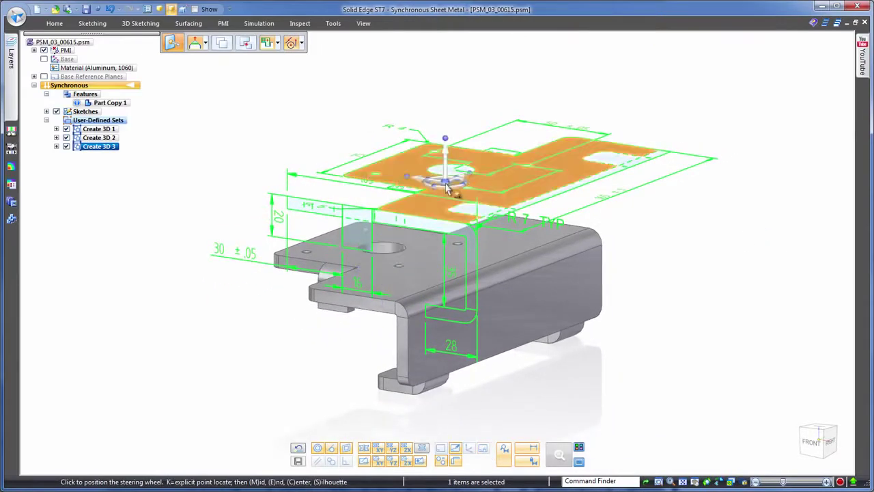
Move the folded drawing views onto the bracket, aligning the large circle's centre with the bracket's large hole
{"action": "left_click", "coordinate": [451, 183]}
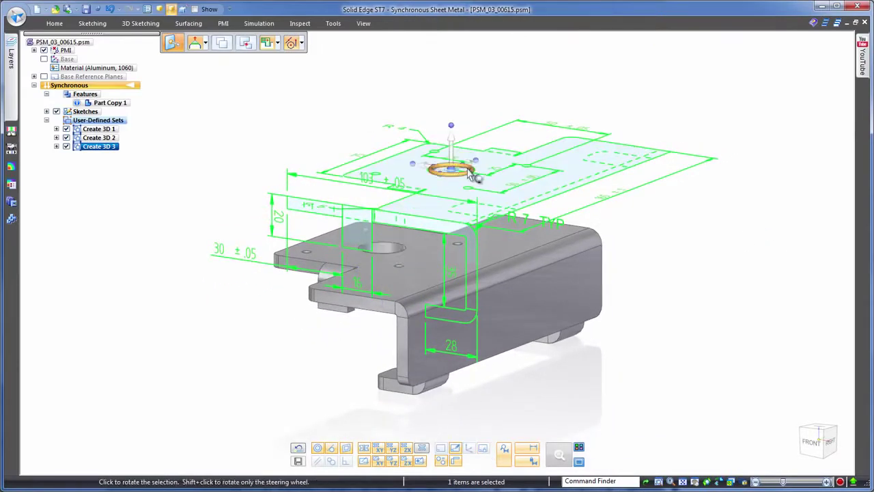
{"action": "left_click", "coordinate": [466, 176]}
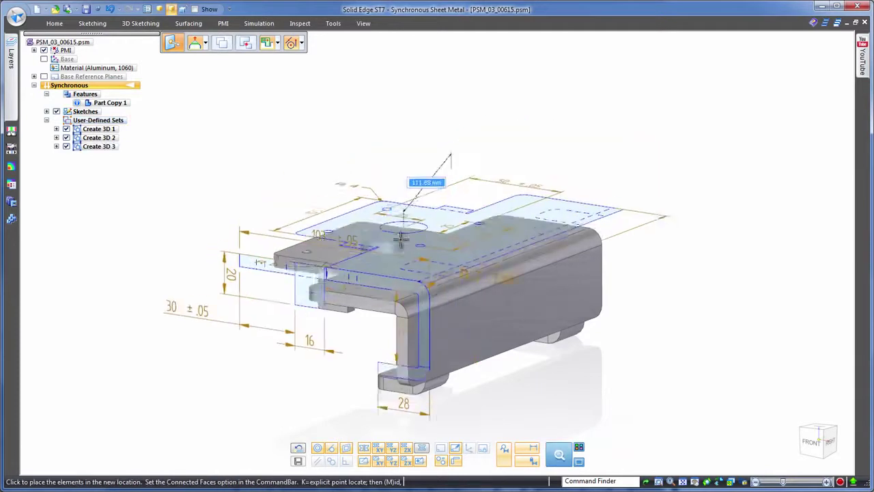
{"action": "key", "text": "Escape"}
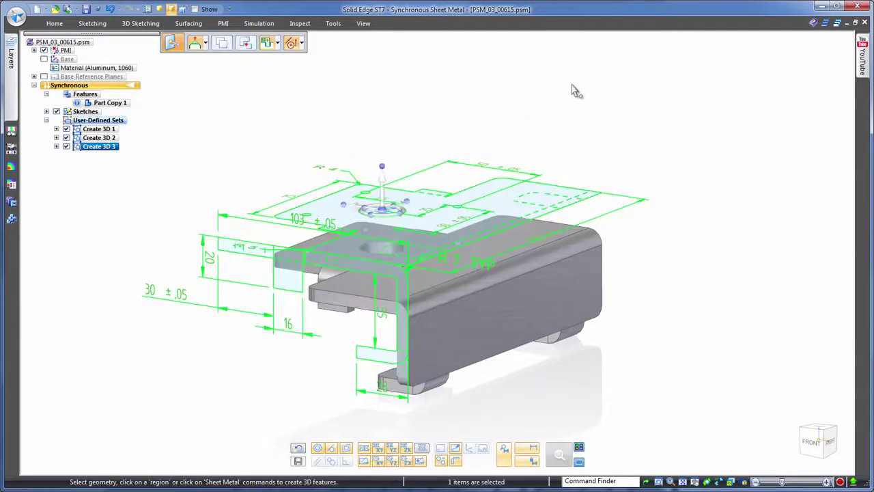
{"action": "left_click", "coordinate": [385, 193]}
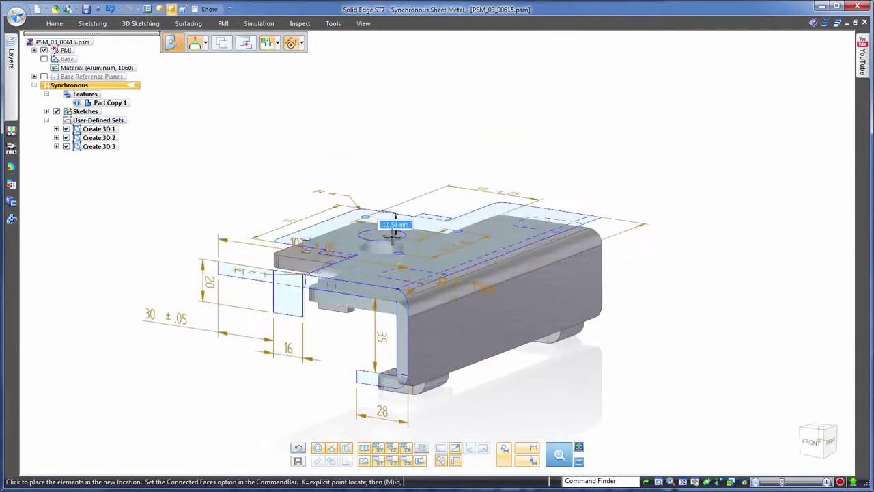
{"action": "left_click", "coordinate": [383, 236]}
{"action": "left_click", "coordinate": [636, 94]}
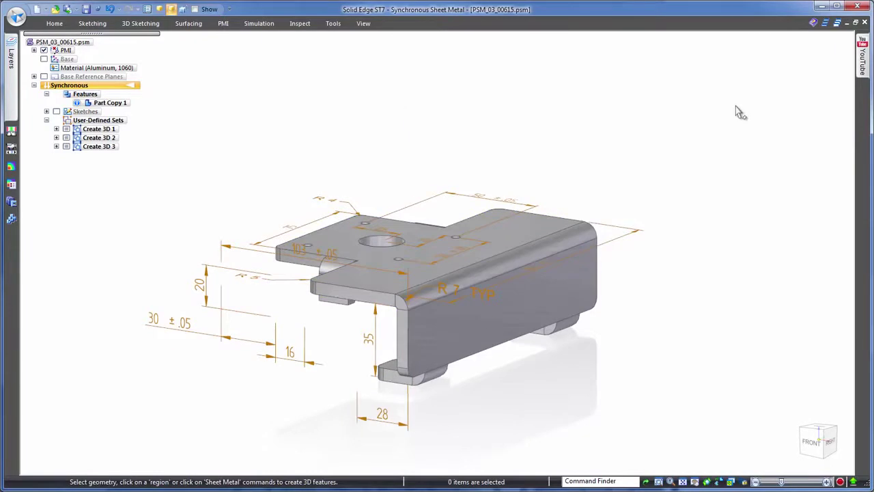
Attach the PMI dimensions of the Create 3D 3 set to the bracket's geometry
{"action": "right_click", "coordinate": [112, 149]}
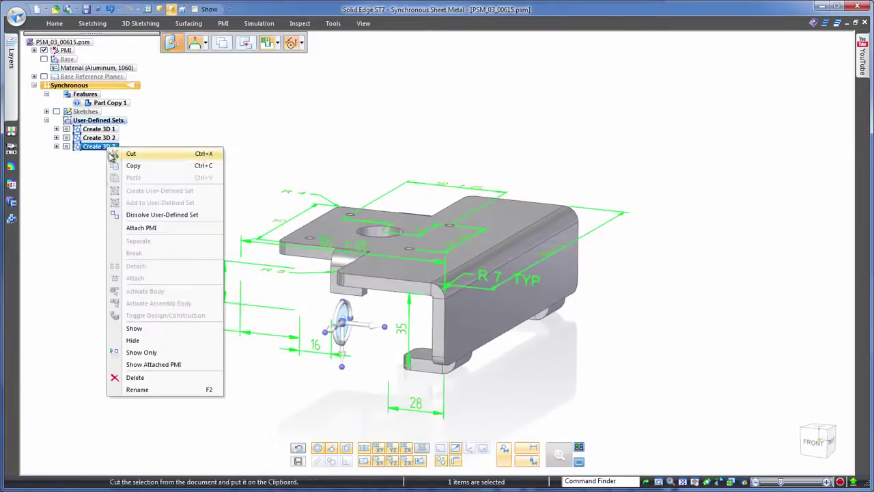
{"action": "left_click", "coordinate": [145, 229]}
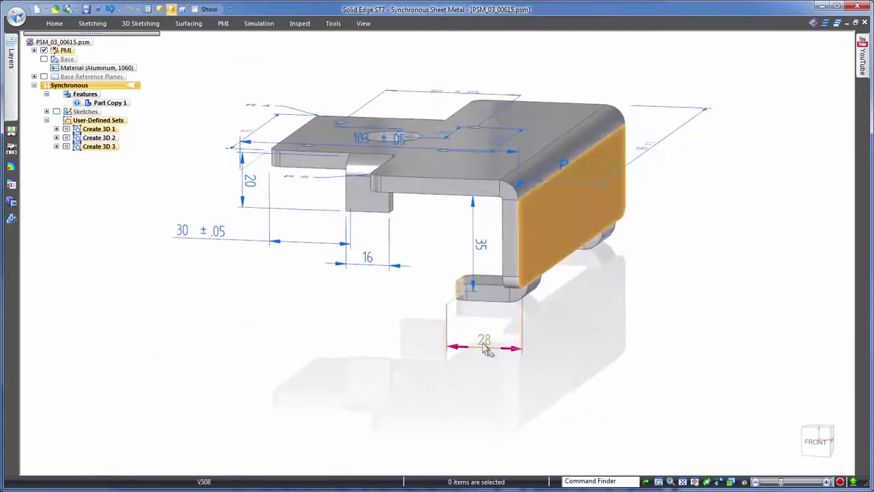
Set the bottom flange's 28 mm length dimension to 35 mm and the 35 mm height dimension to 50 mm
{"action": "left_click", "coordinate": [484, 344]}
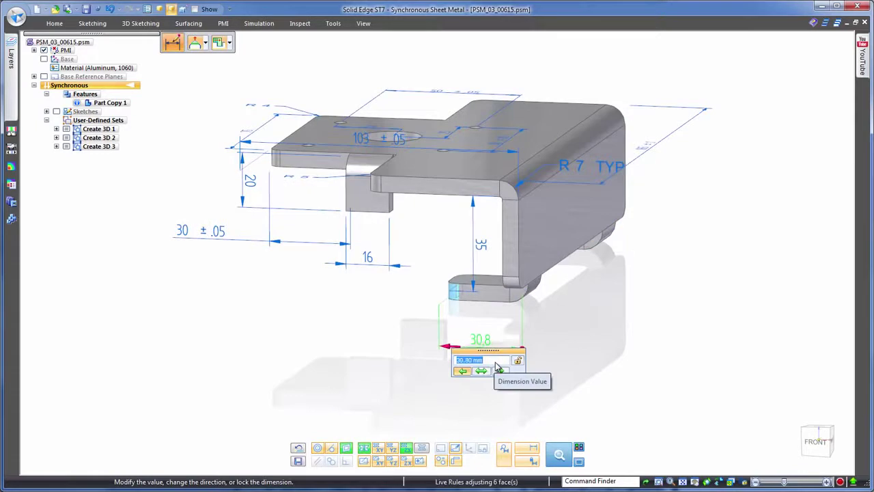
{"action": "type", "text": "35"}
{"action": "key", "text": "Return"}
{"action": "left_click", "coordinate": [483, 250]}
{"action": "type", "text": "50"}
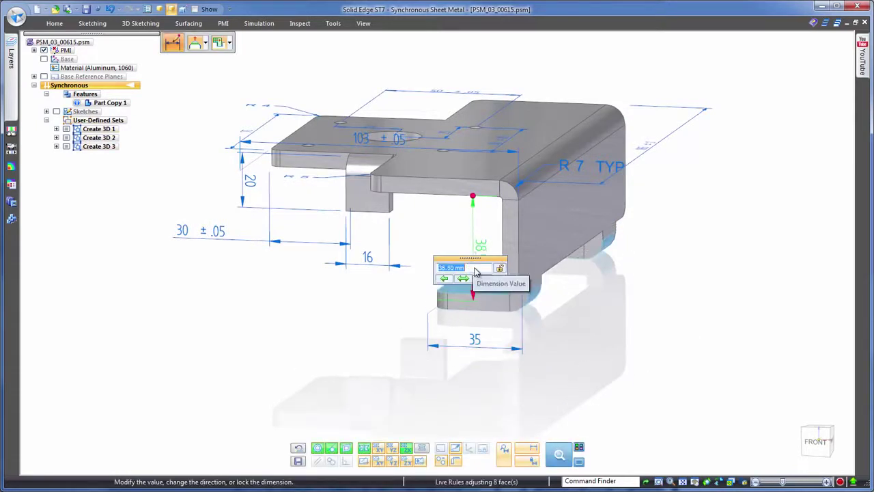
{"action": "key", "text": "Return"}
Hide the PMI and transform the imported bracket to synchronous sheet metal, using its upper plate as the base face
{"action": "middle_click_drag", "start_coordinate": [678, 367], "coordinate": [778, 343]}
{"action": "left_click", "coordinate": [44, 50]}
{"action": "left_click", "coordinate": [334, 24]}
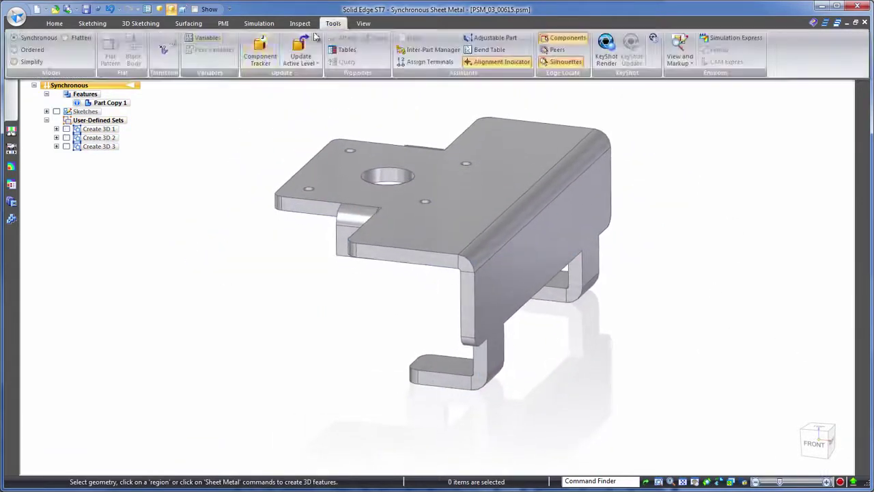
{"action": "left_click", "coordinate": [164, 52]}
{"action": "left_click", "coordinate": [371, 165]}
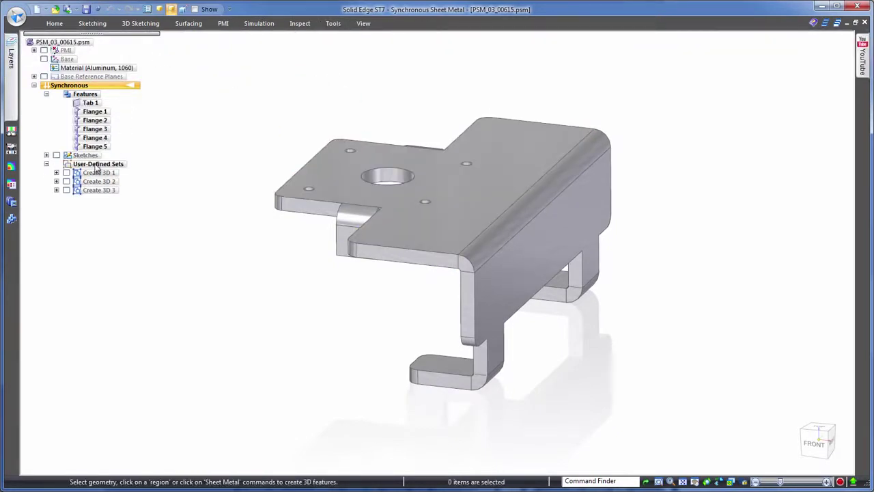
Create a flat pattern of the bracket oriented from its upper plate, return to the synchronous model and save the file
{"action": "left_click", "coordinate": [334, 24]}
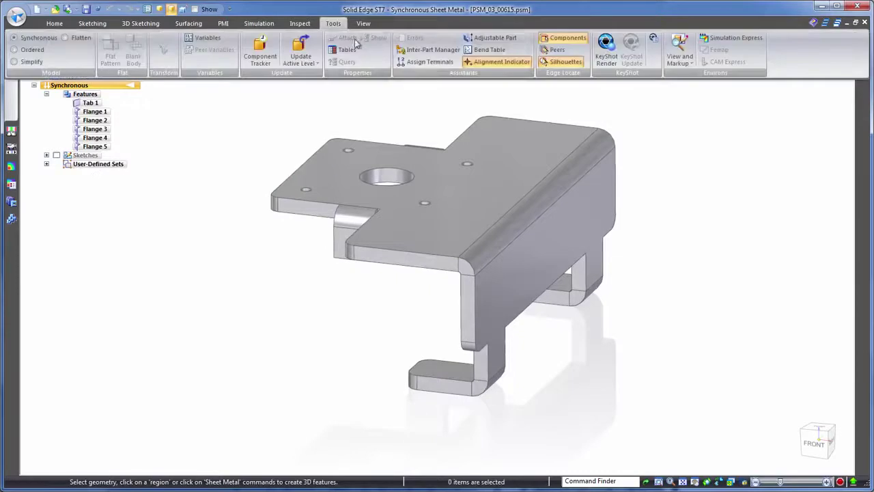
{"action": "left_click", "coordinate": [77, 41]}
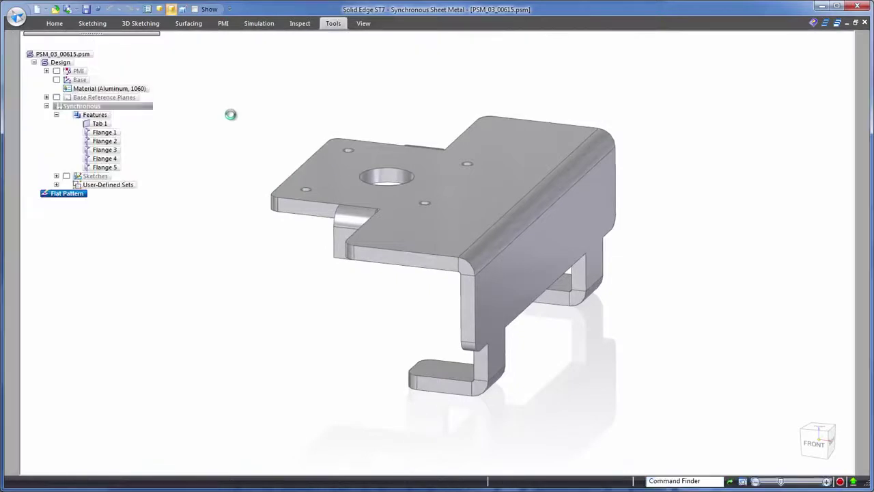
{"action": "left_click", "coordinate": [315, 155]}
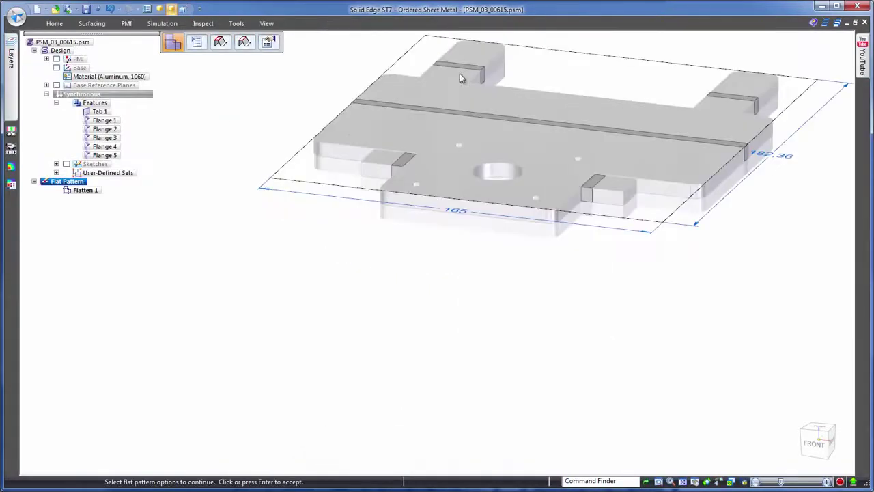
{"action": "left_click", "coordinate": [821, 429]}
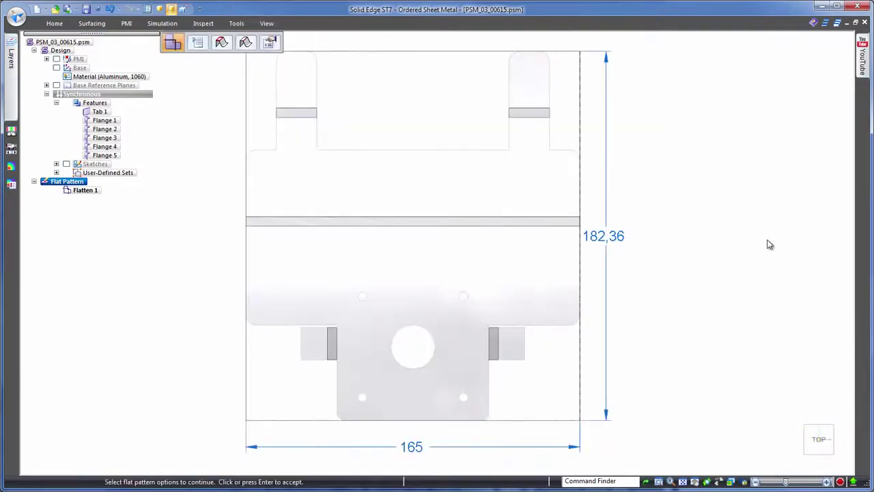
{"action": "left_click", "coordinate": [770, 256]}
{"action": "left_click", "coordinate": [99, 95]}
{"action": "left_click", "coordinate": [87, 9]}
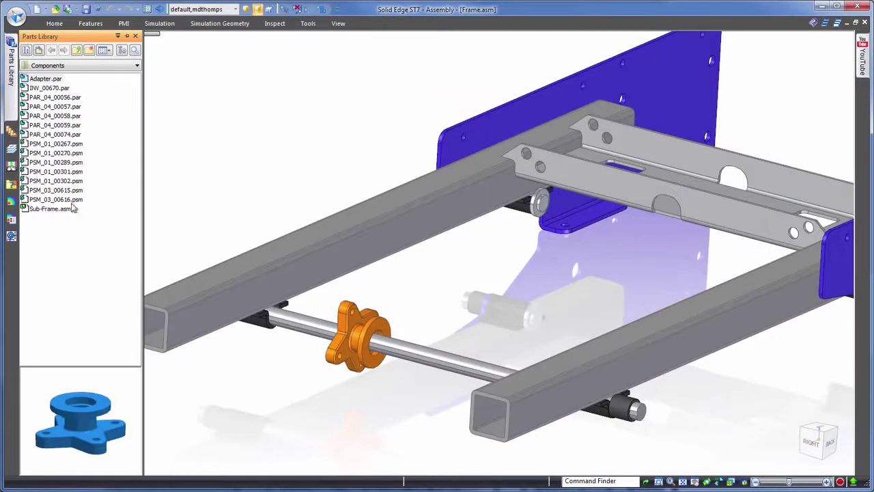
Place PSM_03_00615.psm on the frame's square tube with its large hole aligned to the shaft, and place INV_00670.par against the adapter's flange
{"action": "left_click_drag", "start_coordinate": [55, 190], "coordinate": [471, 199]}
{"action": "right_click", "coordinate": [540, 204]}
{"action": "left_click", "coordinate": [596, 216]}
{"action": "left_click", "coordinate": [345, 102]}
{"action": "left_click", "coordinate": [266, 228]}
{"action": "left_click", "coordinate": [392, 133]}
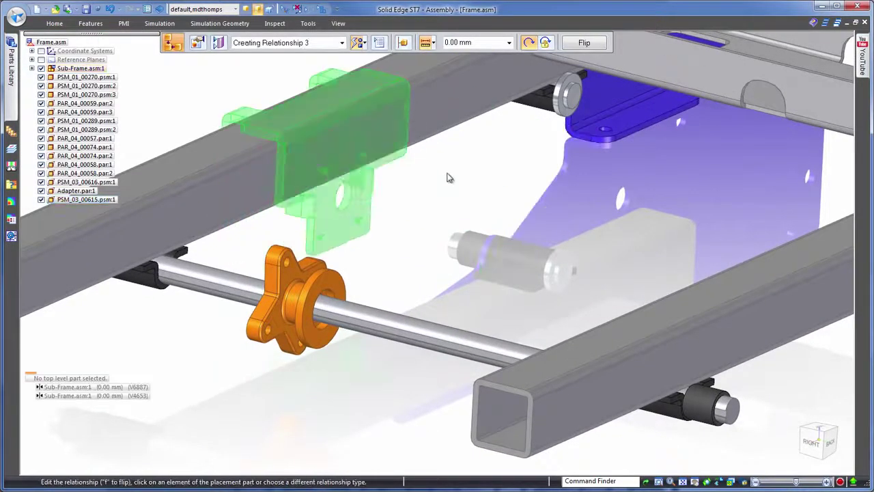
{"action": "left_click", "coordinate": [342, 191]}
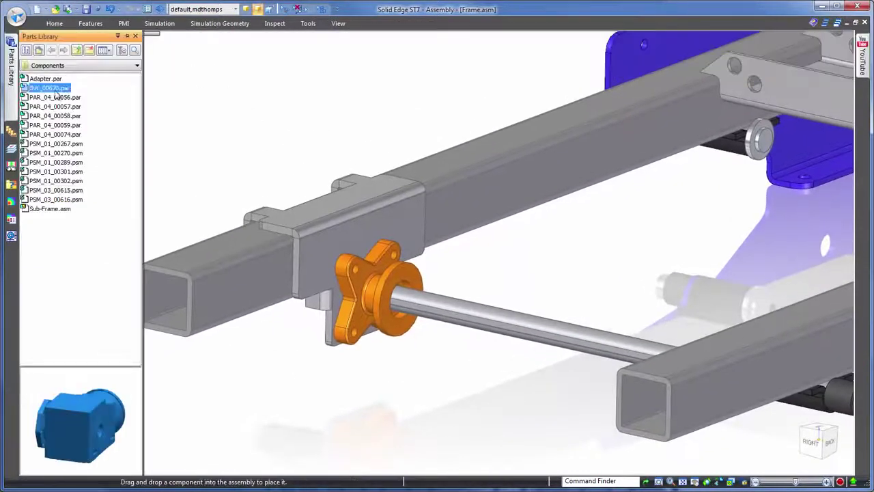
{"action": "left_click_drag", "start_coordinate": [228, 90], "coordinate": [697, 245]}
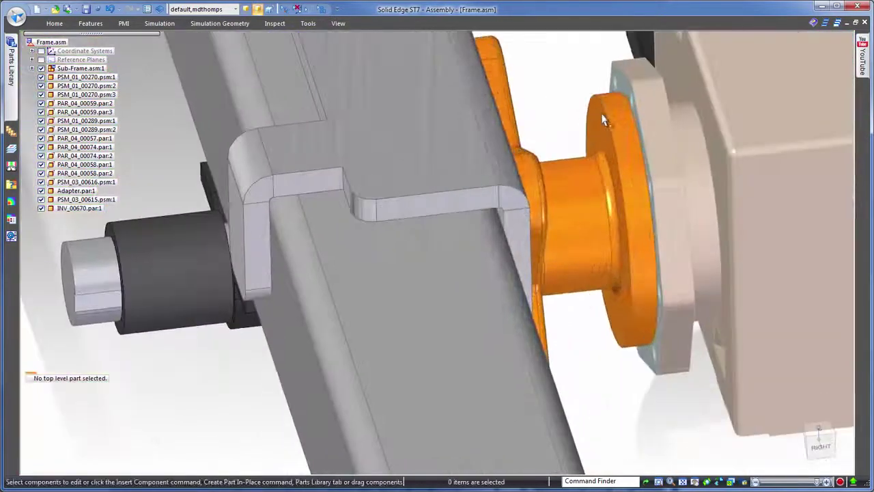
Edit the adapter in place, extrude the gearbox flange's face profile back to the rear of the adapter's round flange, and return to the assembly
{"action": "left_click", "coordinate": [592, 166]}
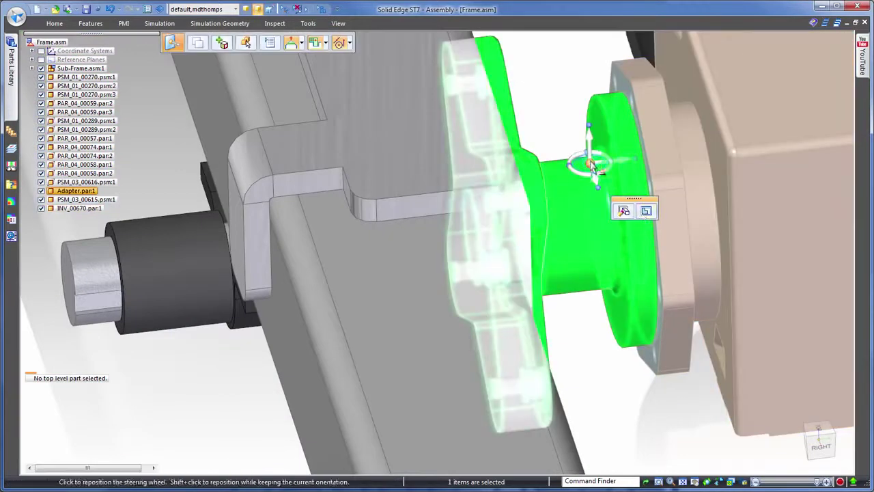
{"action": "left_click", "coordinate": [647, 210]}
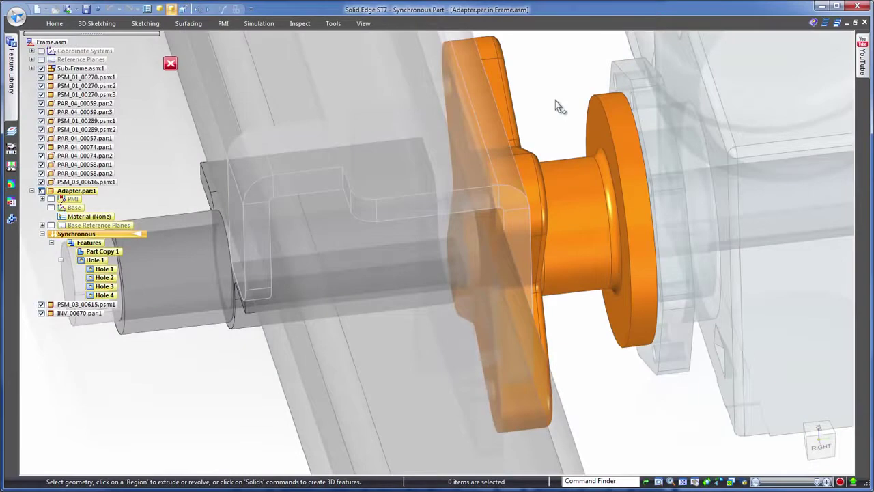
{"action": "right_click", "coordinate": [557, 104]}
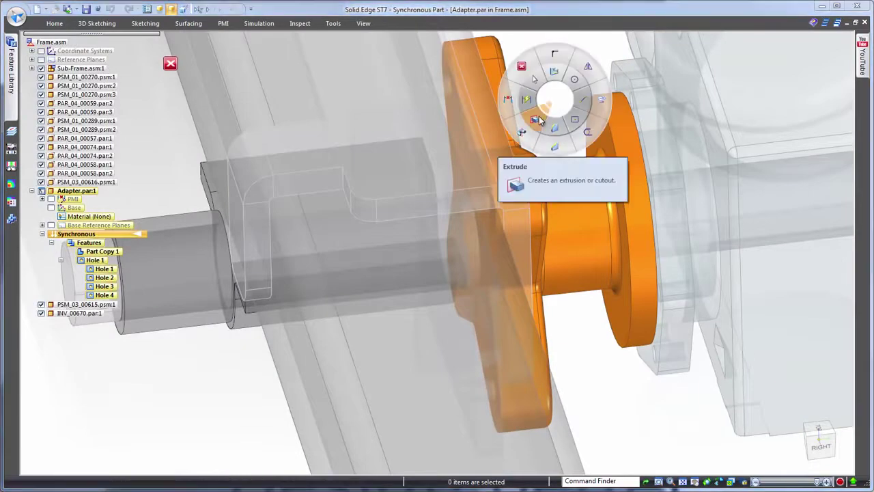
{"action": "left_click", "coordinate": [539, 118]}
{"action": "left_click", "coordinate": [624, 86]}
{"action": "right_click", "coordinate": [578, 80]}
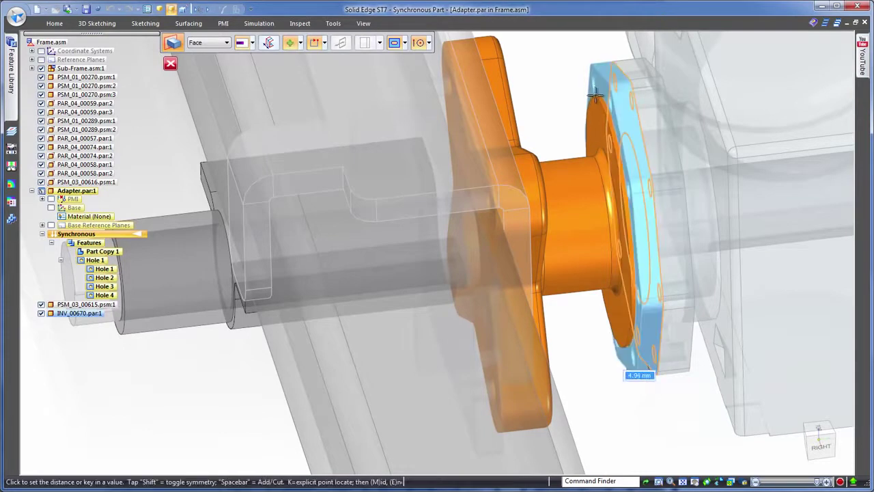
{"action": "left_click", "coordinate": [595, 99]}
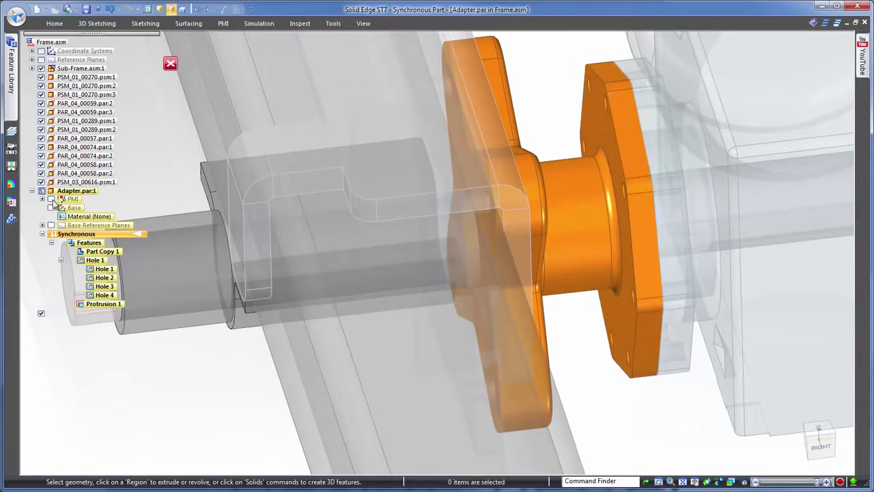
{"action": "scroll", "coordinate": [558, 68], "scroll_direction": "down", "scroll_amount": 1}
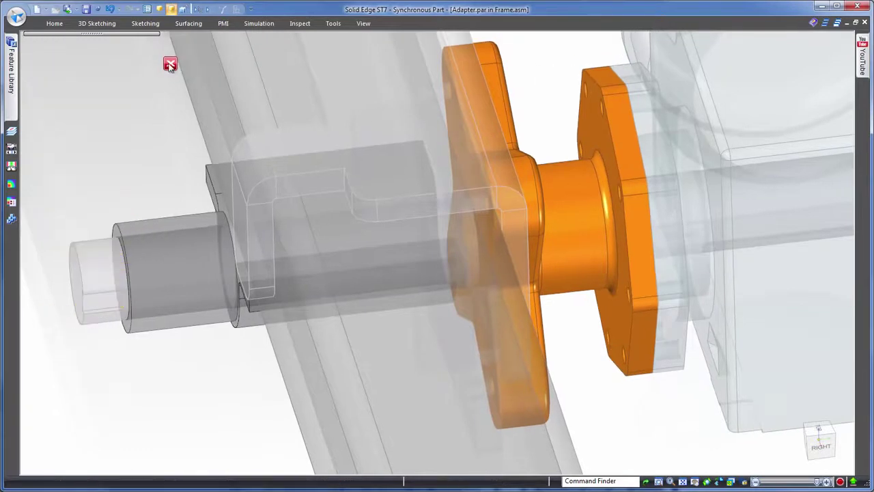
{"action": "left_click", "coordinate": [169, 65]}
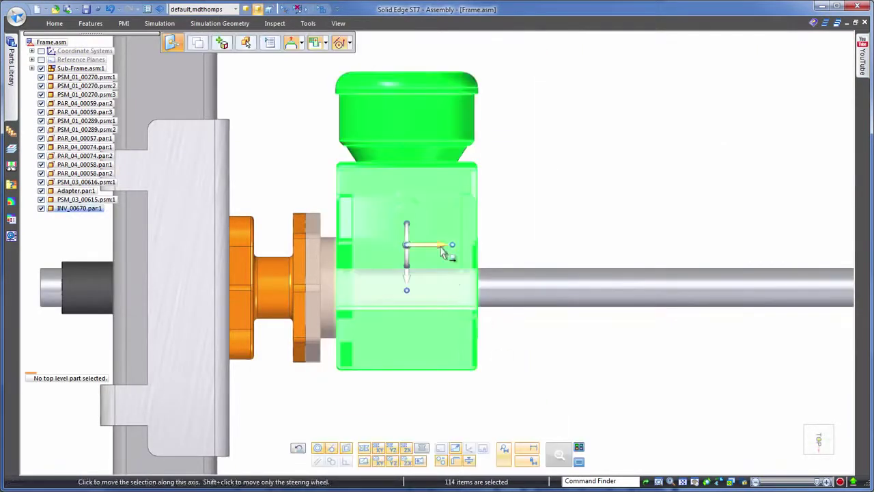
Move the gearbox's main body faces away from its mounting flange along the shaft direction
{"action": "left_click", "coordinate": [442, 252]}
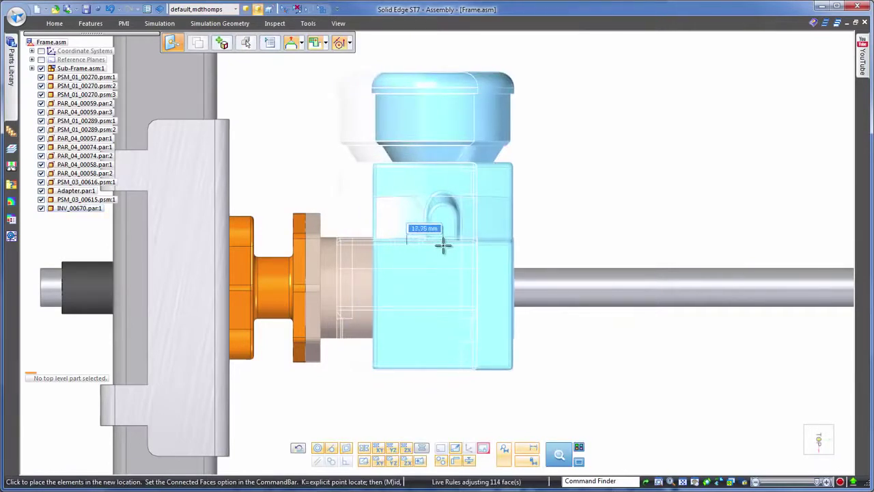
{"action": "left_click", "coordinate": [443, 247]}
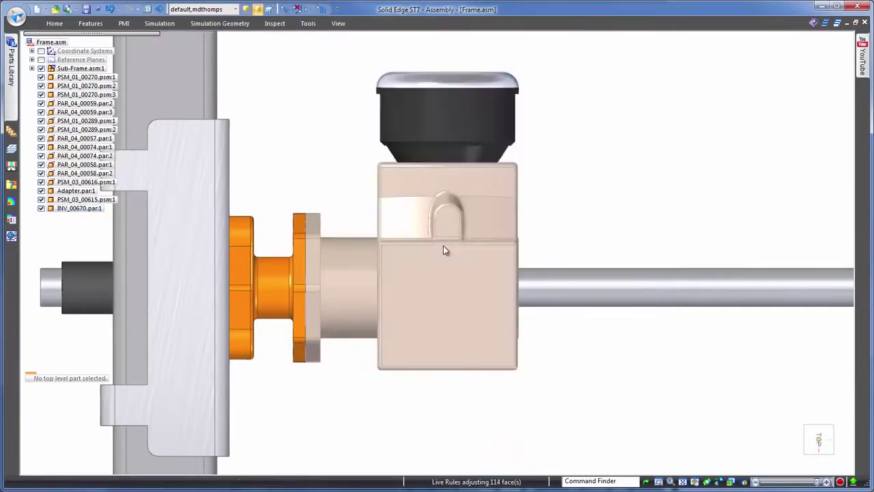
{"action": "left_click", "coordinate": [580, 201]}
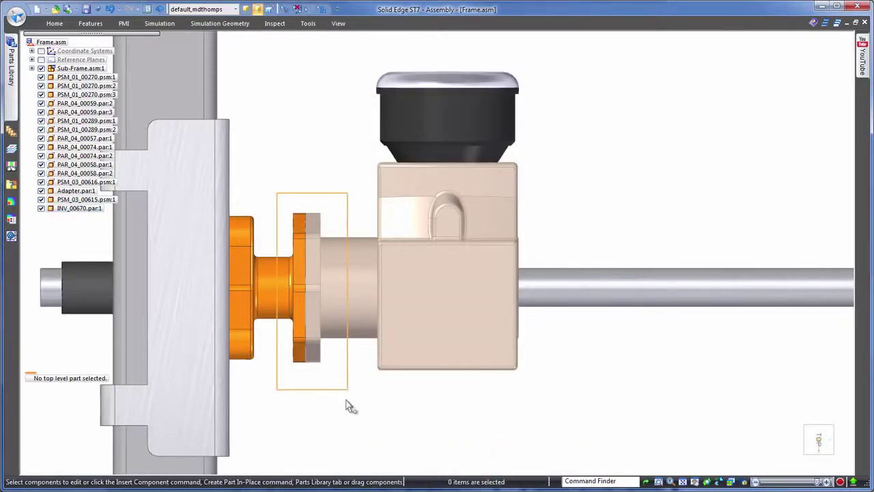
Move the mating flange faces of the adapter and gearbox together 5 mm along the shaft toward the gearbox body
{"action": "middle_click_drag", "start_coordinate": [521, 136], "coordinate": [344, 89]}
{"action": "scroll", "coordinate": [362, 84], "scroll_direction": "up", "scroll_amount": 5}
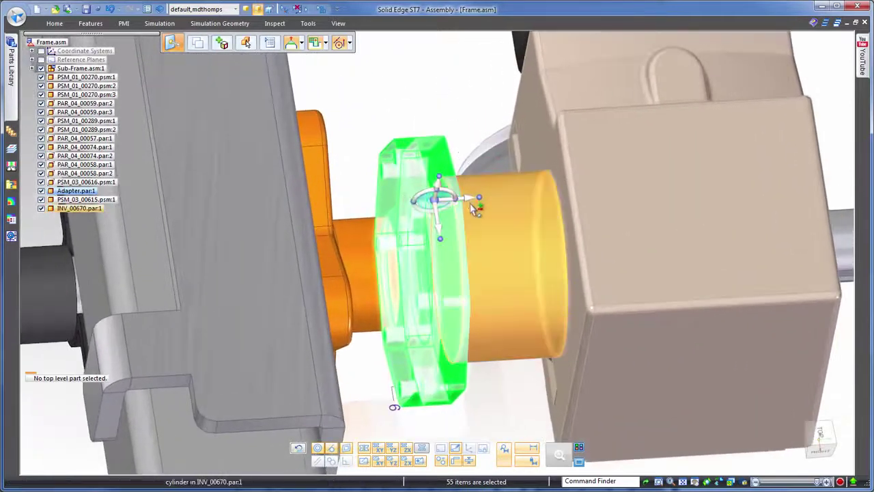
{"action": "left_click", "coordinate": [437, 200]}
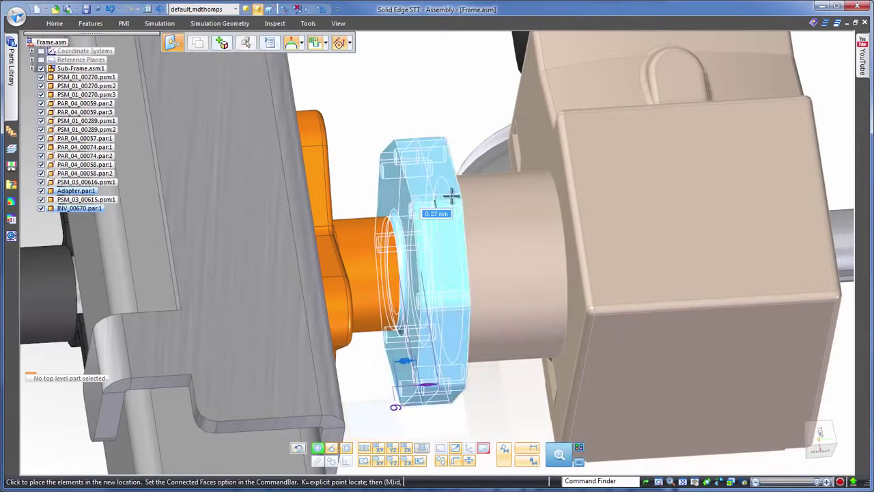
{"action": "left_click", "coordinate": [460, 196]}
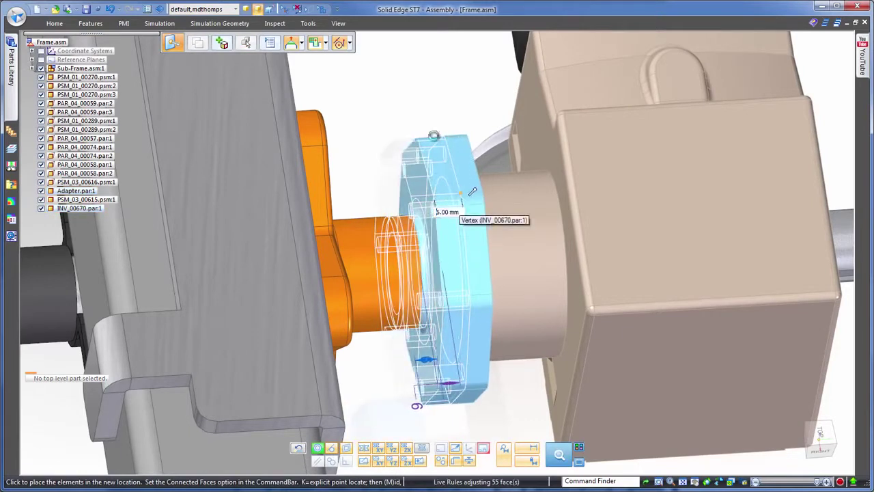
{"action": "left_click", "coordinate": [435, 94]}
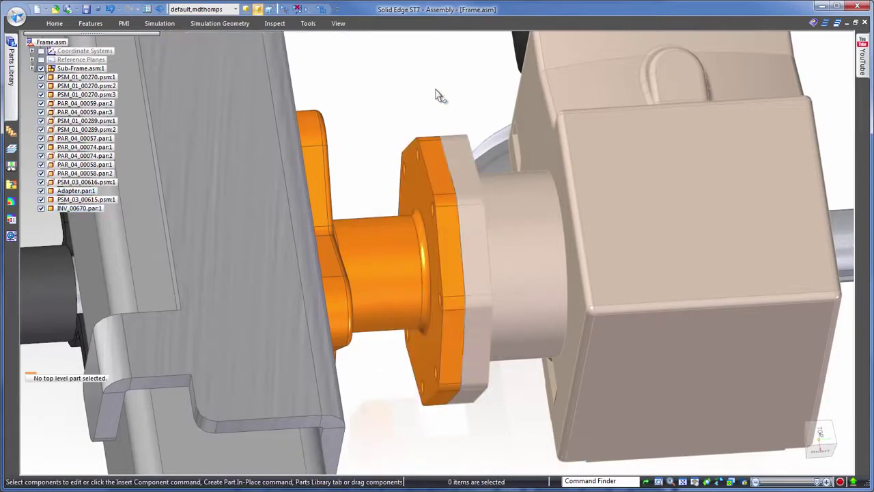
{"action": "scroll", "coordinate": [438, 92], "scroll_direction": "down", "scroll_amount": 4}
{"action": "scroll", "coordinate": [643, 84], "scroll_direction": "down", "scroll_amount": 3}
{"action": "middle_click_drag", "start_coordinate": [650, 84], "coordinate": [225, 88]}
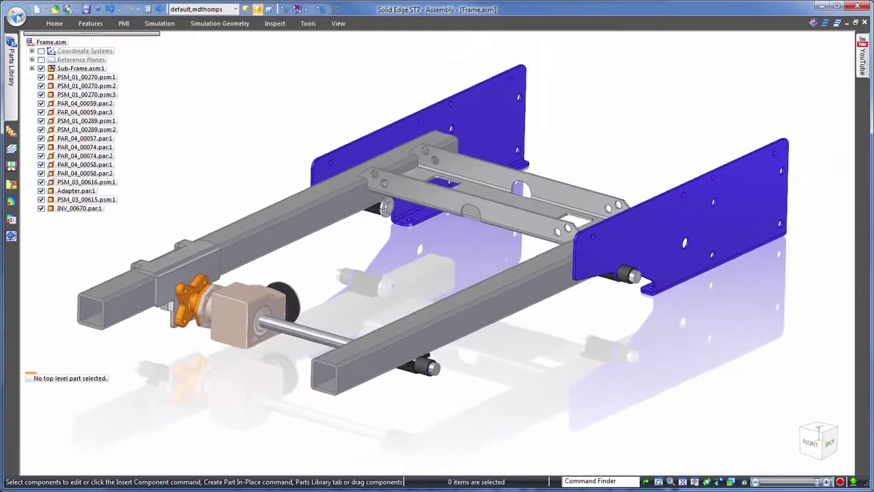